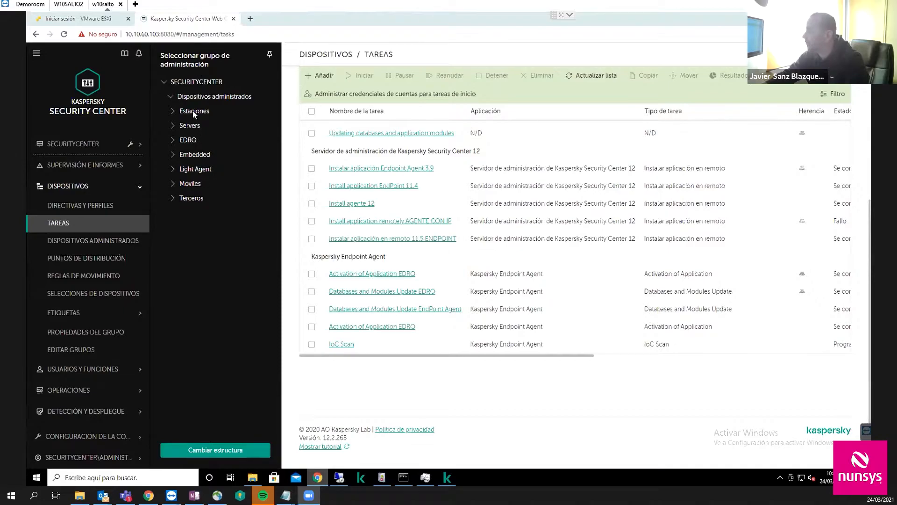
List the managed devices of the EDRO group and switch to the WIN10EDRO remote desktop session
click(191, 140)
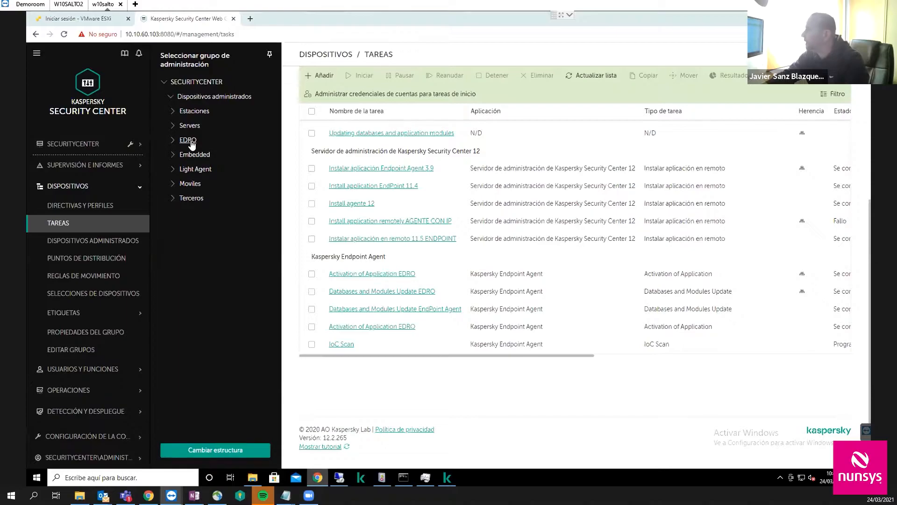
click(88, 242)
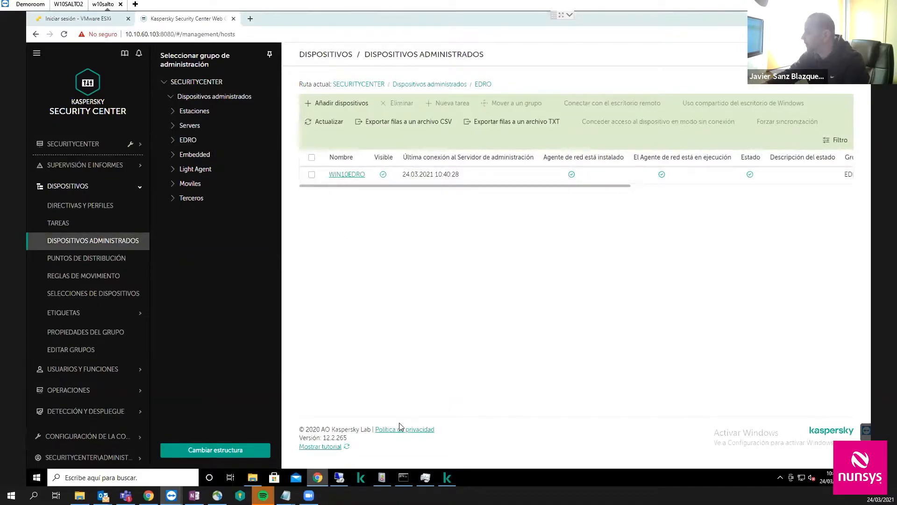
mouse_move(341, 478)
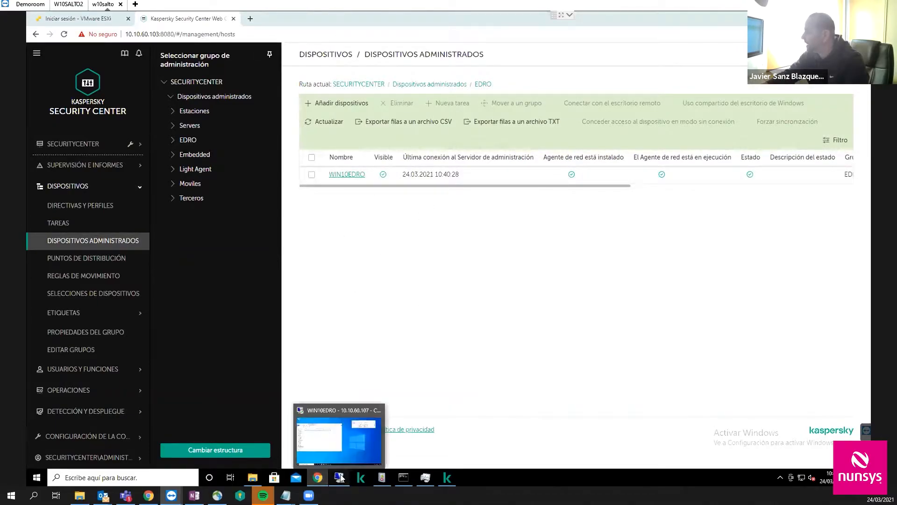
click(351, 440)
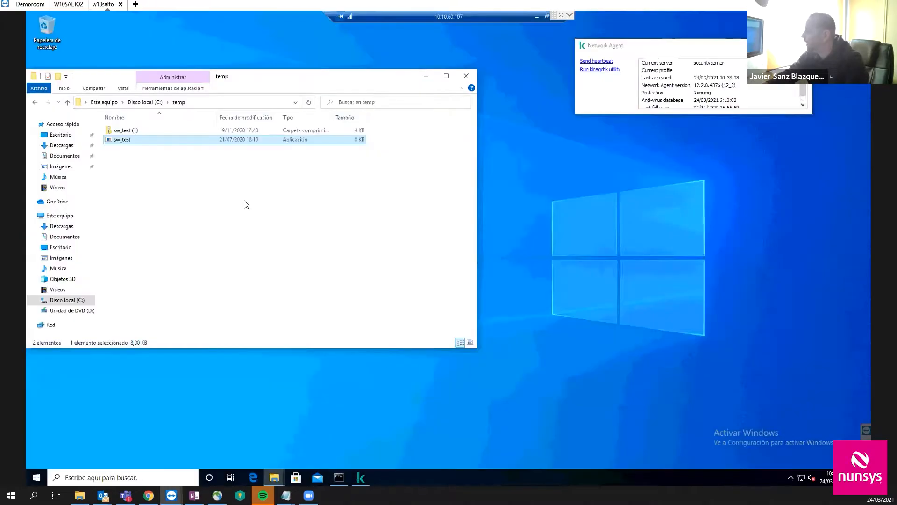
Run the sw_test application in C:\temp as administrator and allow it to make changes to the device
double_click(123, 139)
right_click(123, 139)
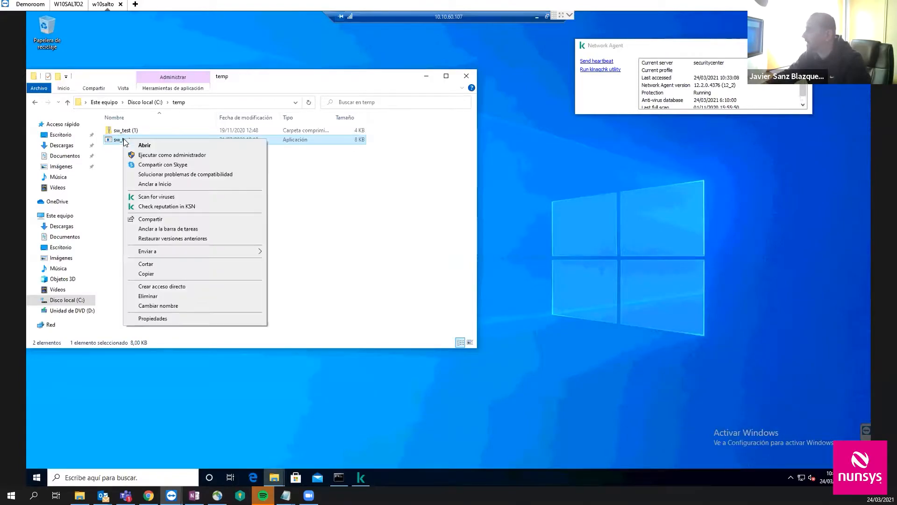
click(142, 156)
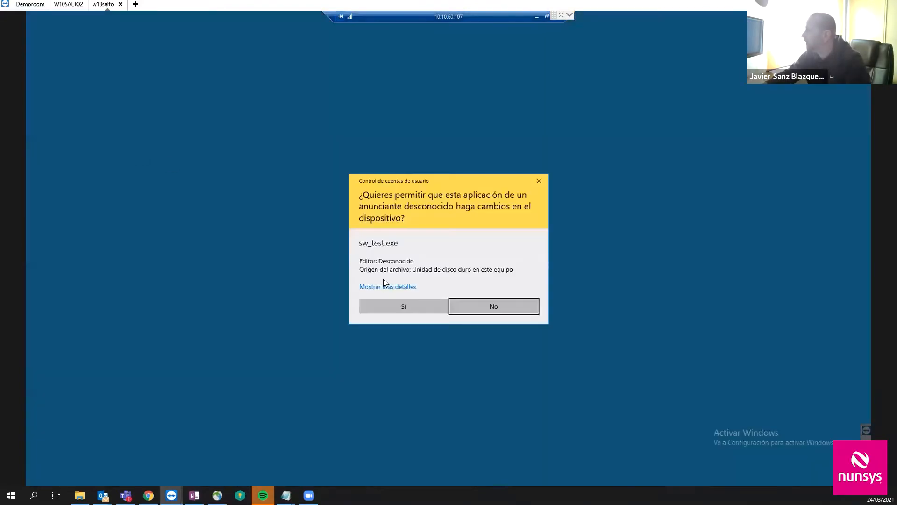
click(390, 302)
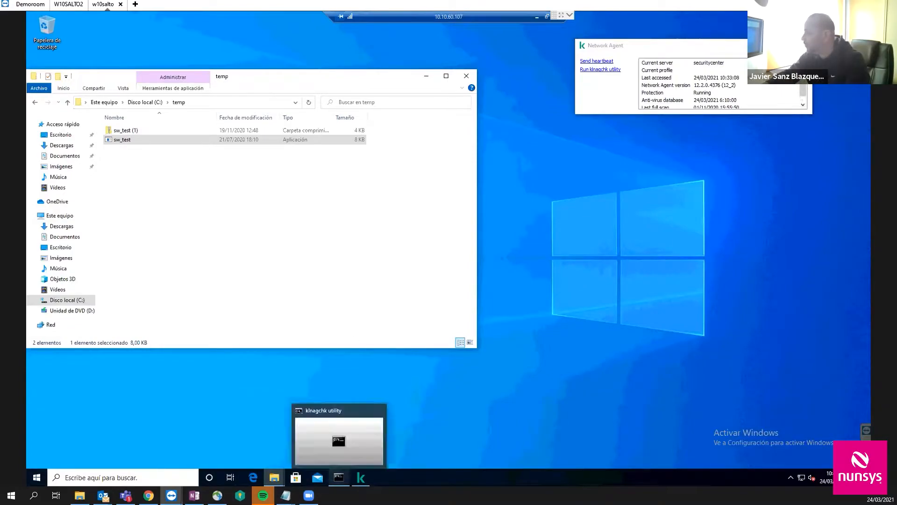
Switch to the Kaspersky Security Center 12 desktop console, refresh the EDRO device list and check the details of WIN10EDRO
click(538, 17)
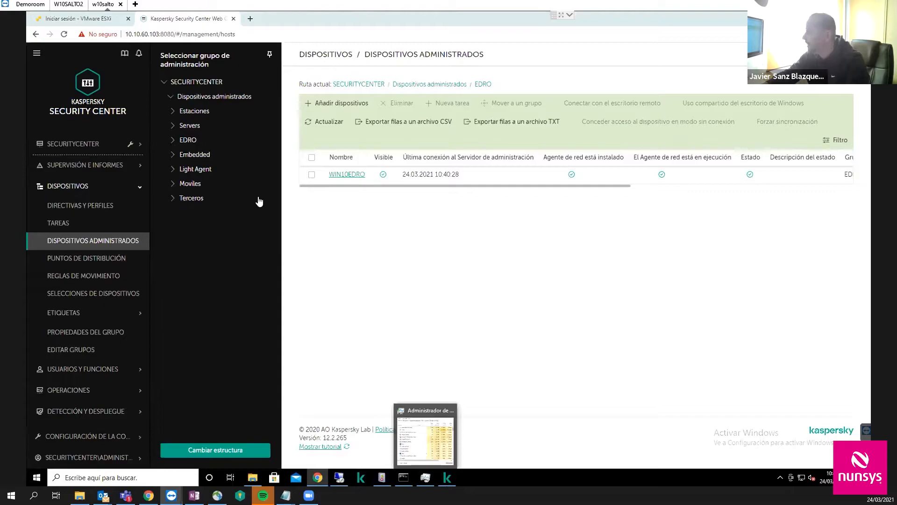
click(148, 247)
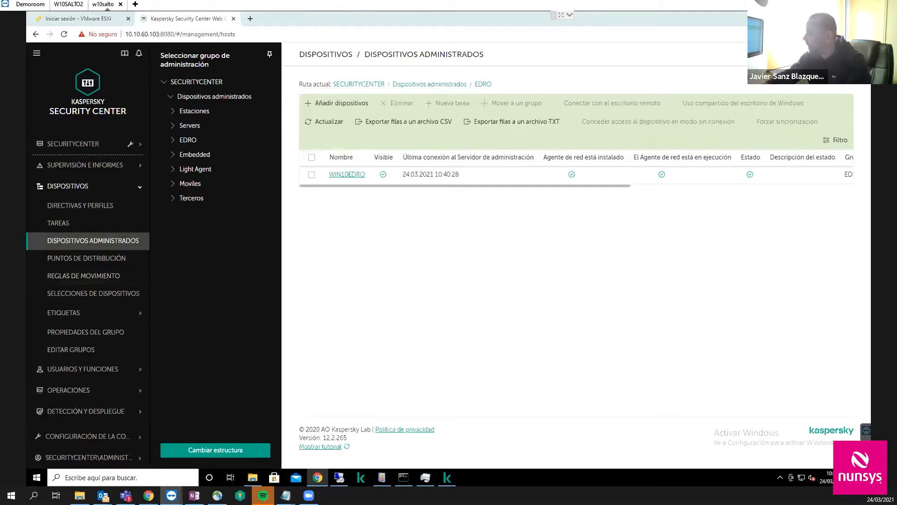
click(445, 483)
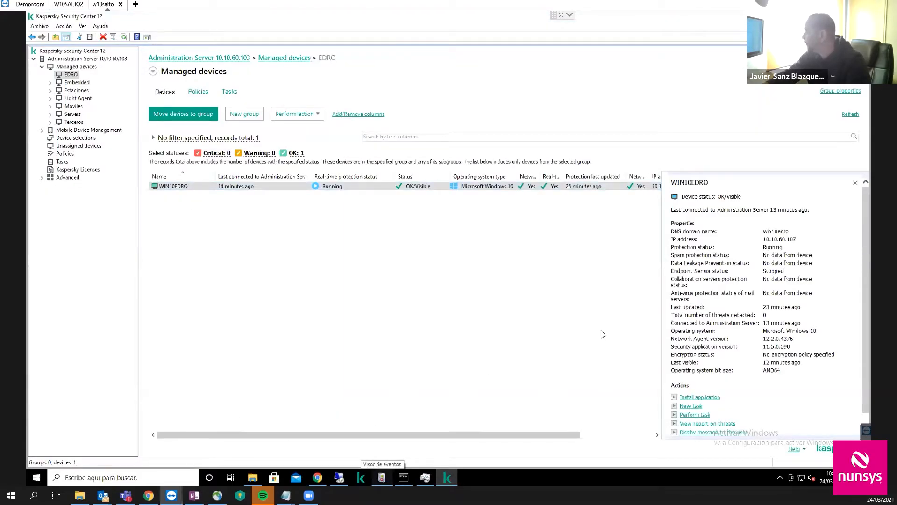
click(850, 115)
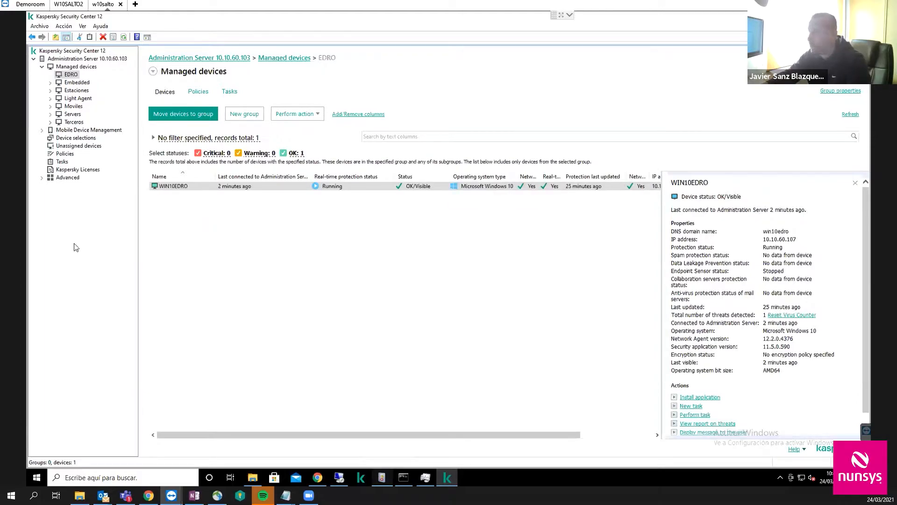
right_click(233, 187)
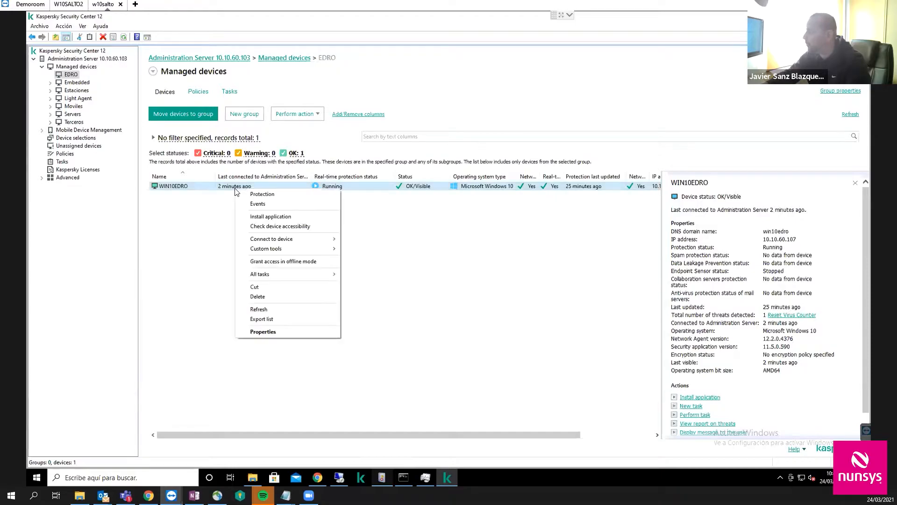
click(167, 244)
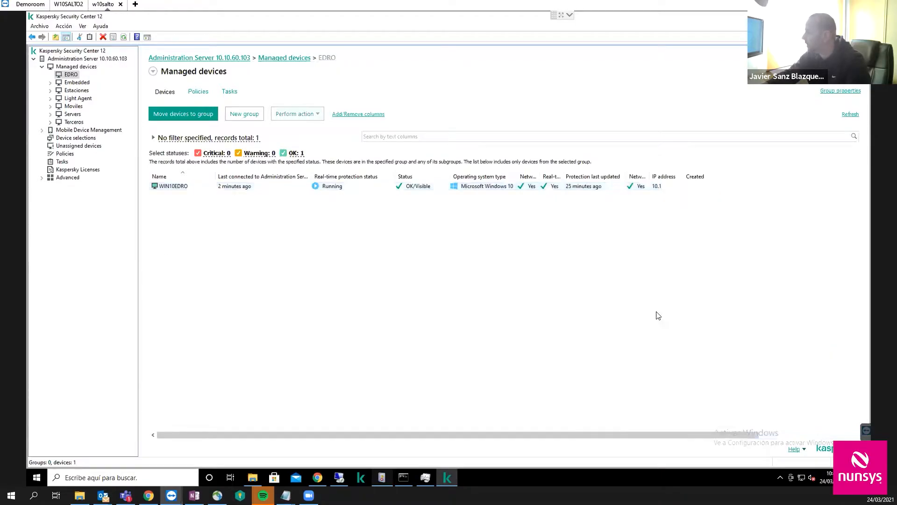
click(251, 189)
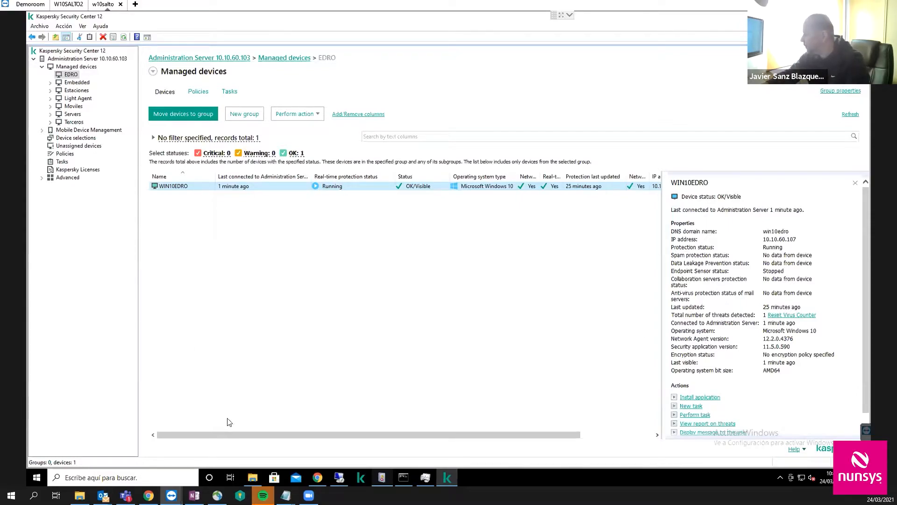
Switch back to the web console in Chrome and show the EDRO Informe threat report
click(317, 477)
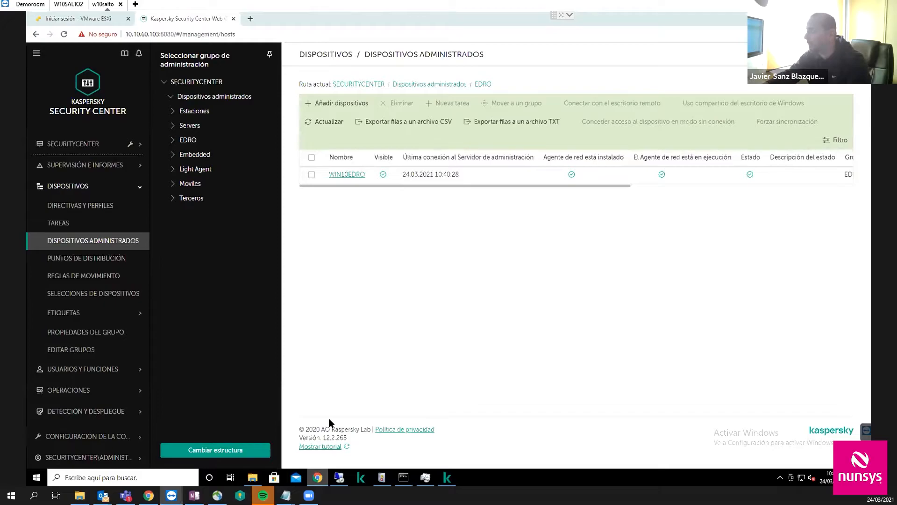
click(89, 165)
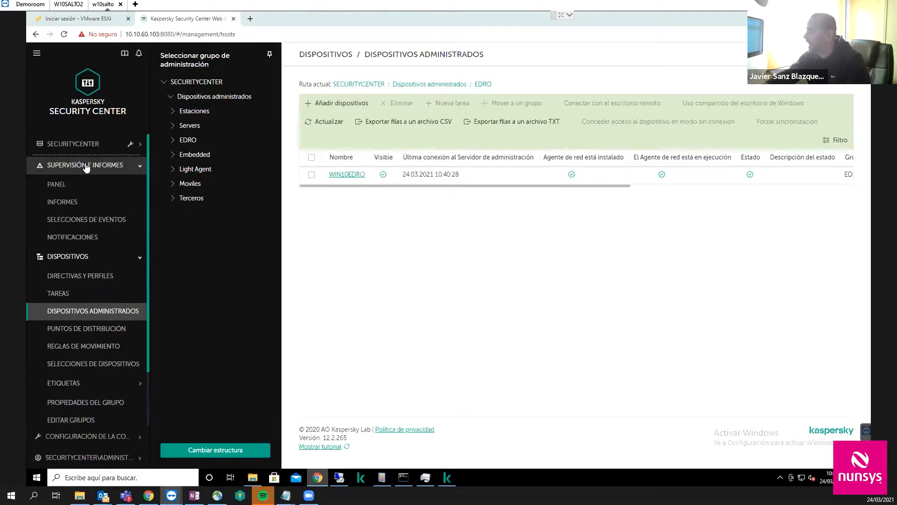
click(64, 205)
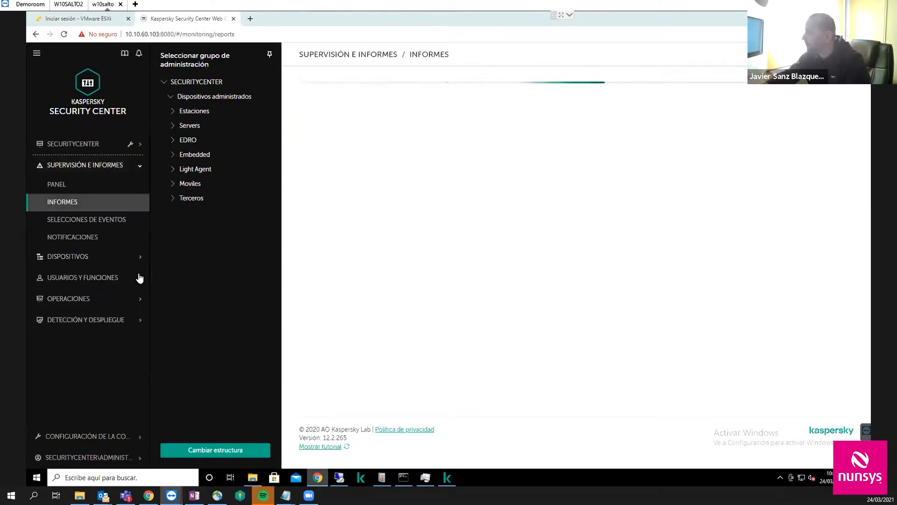
click(312, 336)
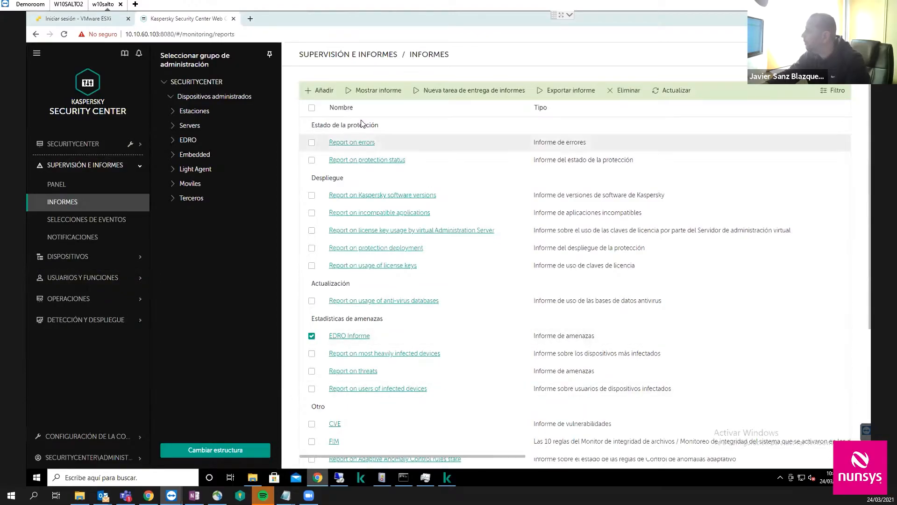
click(368, 93)
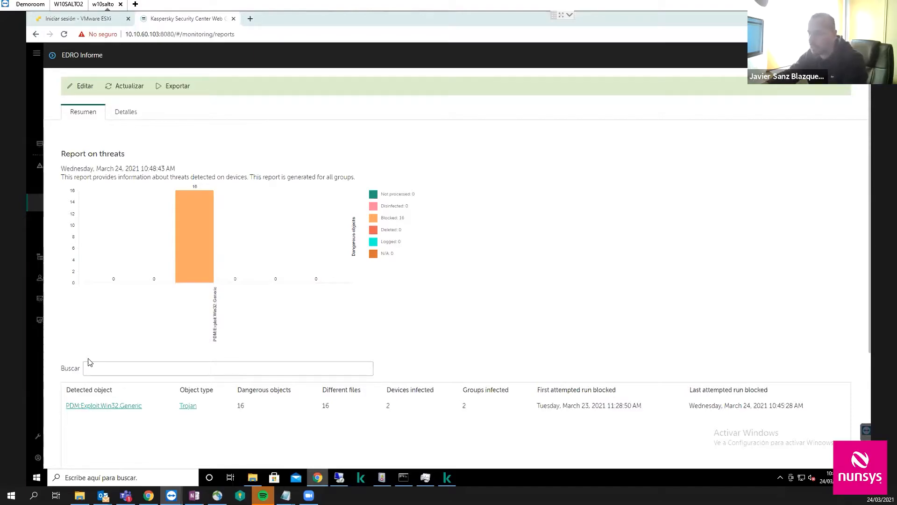
From the threat report's details, open the incident card for the WIN10EDRO detection of March 24, 2021 10:33:39 AM
click(122, 118)
scroll(215, 251, down, 12)
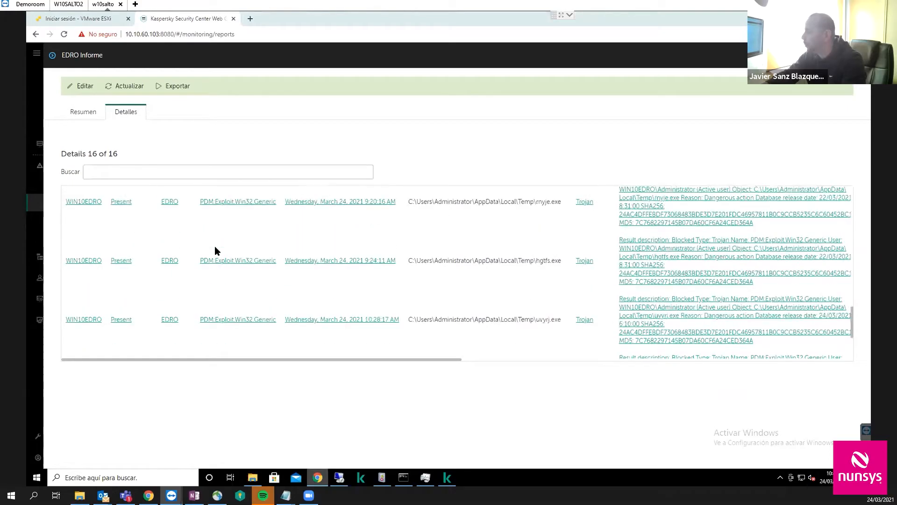
scroll(215, 251, down, 3)
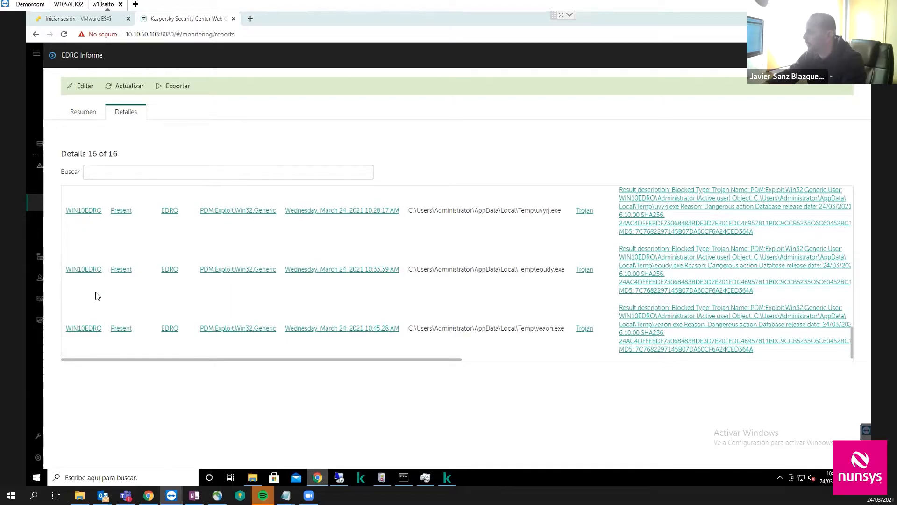
click(118, 270)
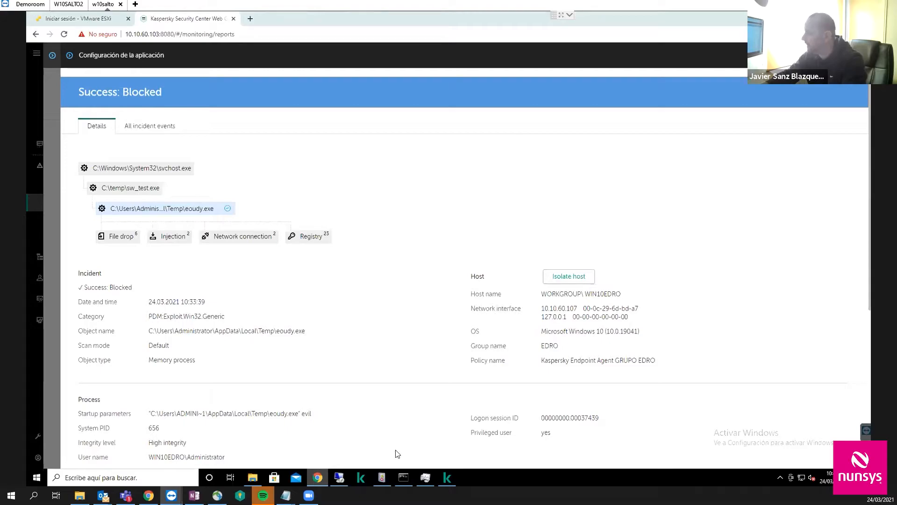
click(339, 478)
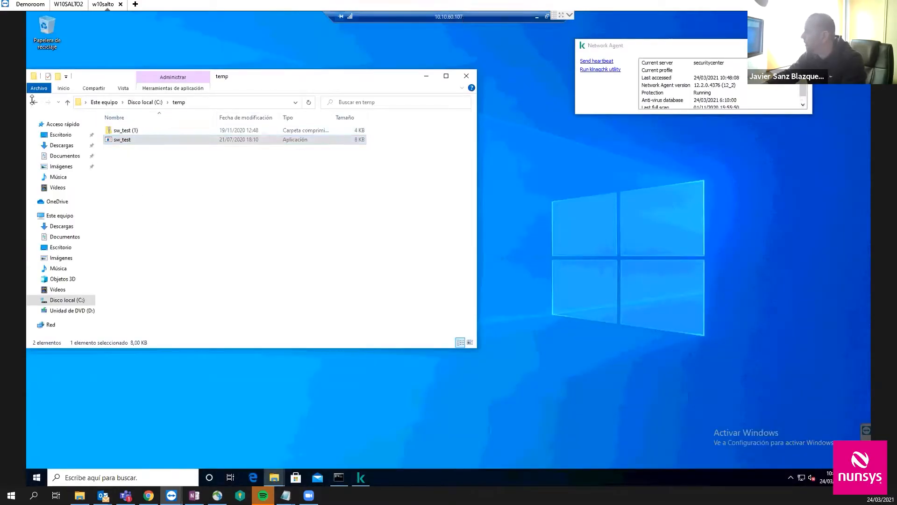
click(536, 17)
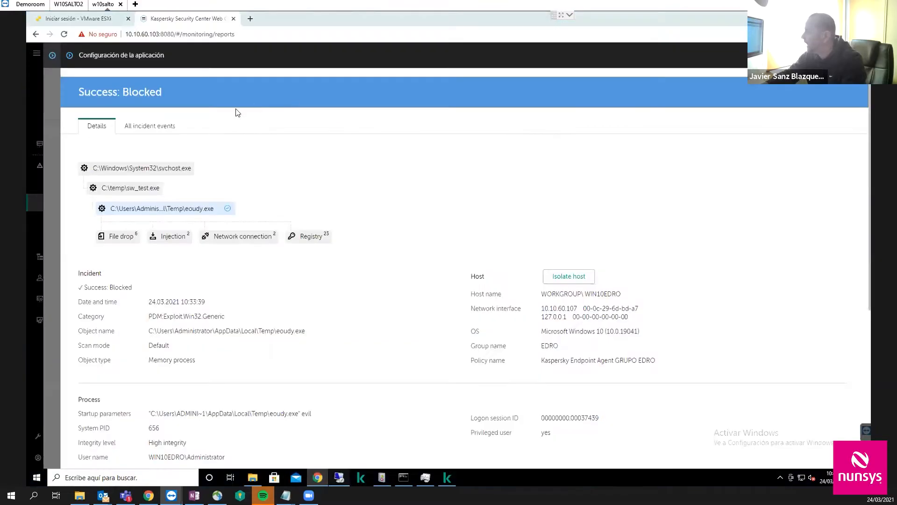
Examine the file drop, injection and registry events recorded for the eoudy.exe process
click(118, 237)
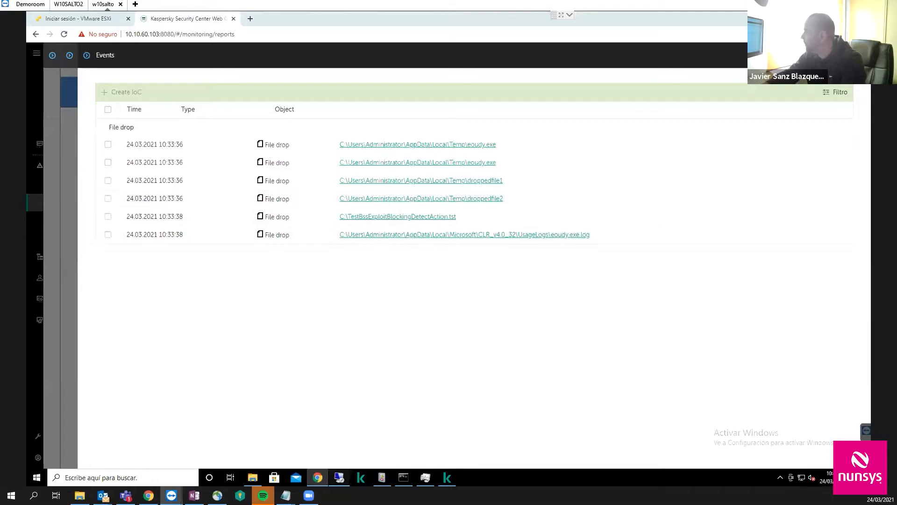
key(Escape)
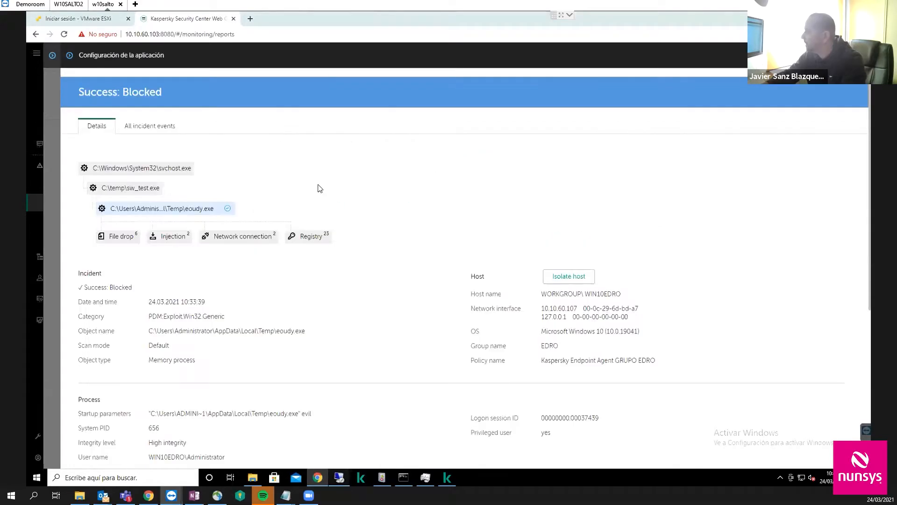
click(171, 238)
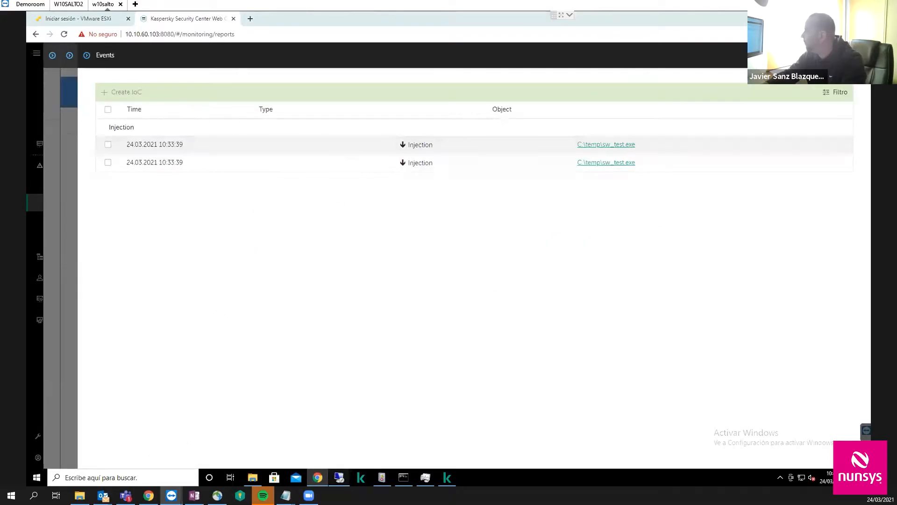
key(Escape)
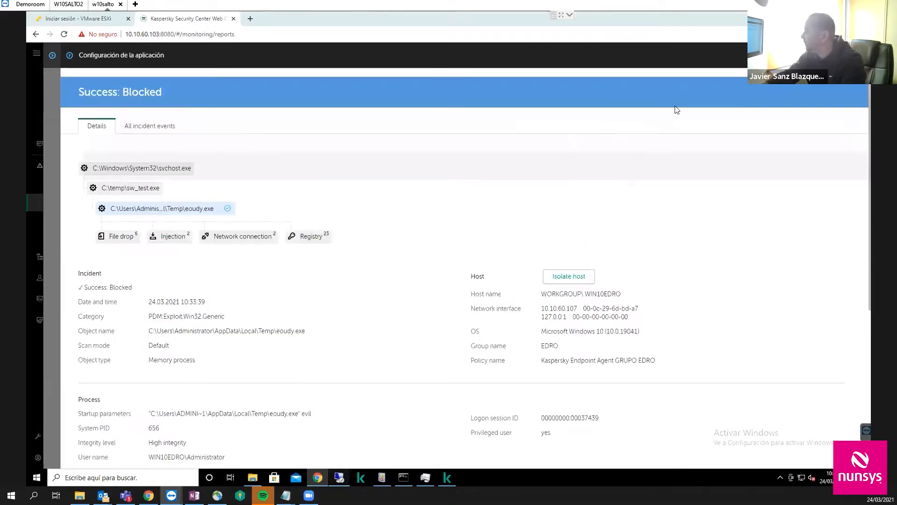
click(257, 241)
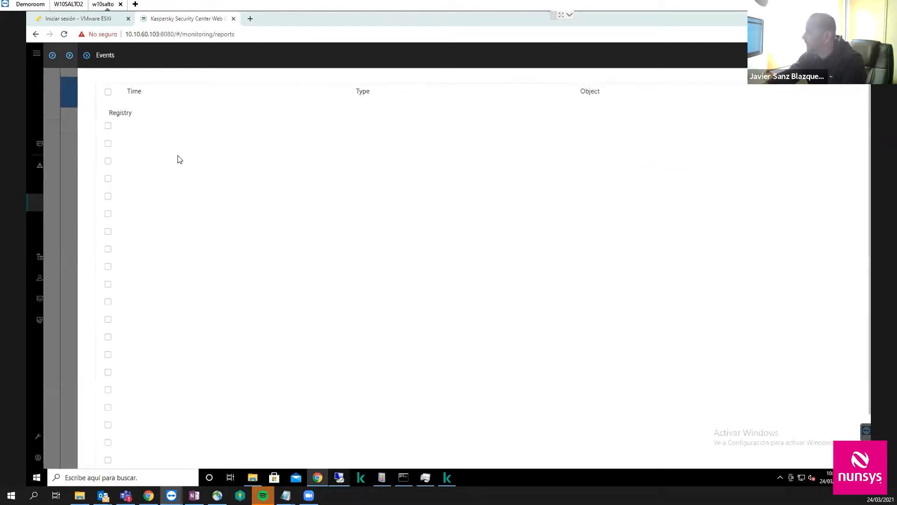
scroll(294, 277, down, 1)
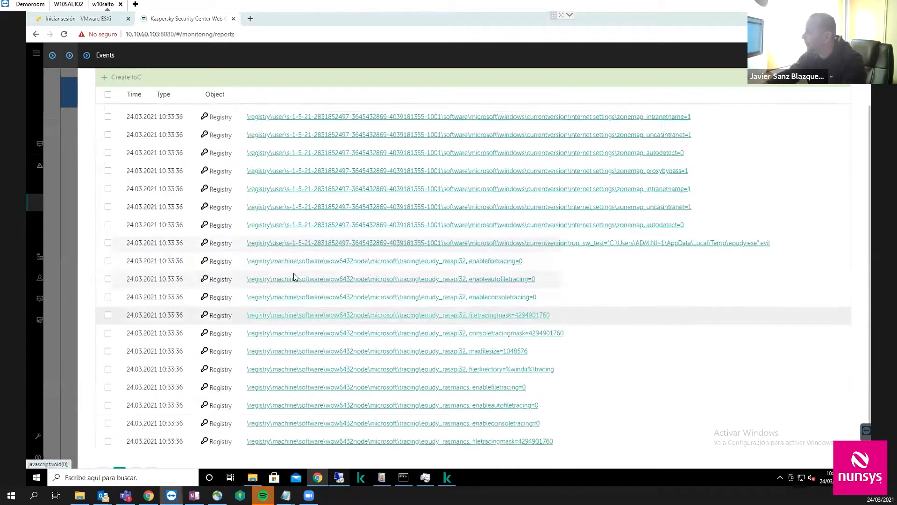
scroll(294, 273, up, 1)
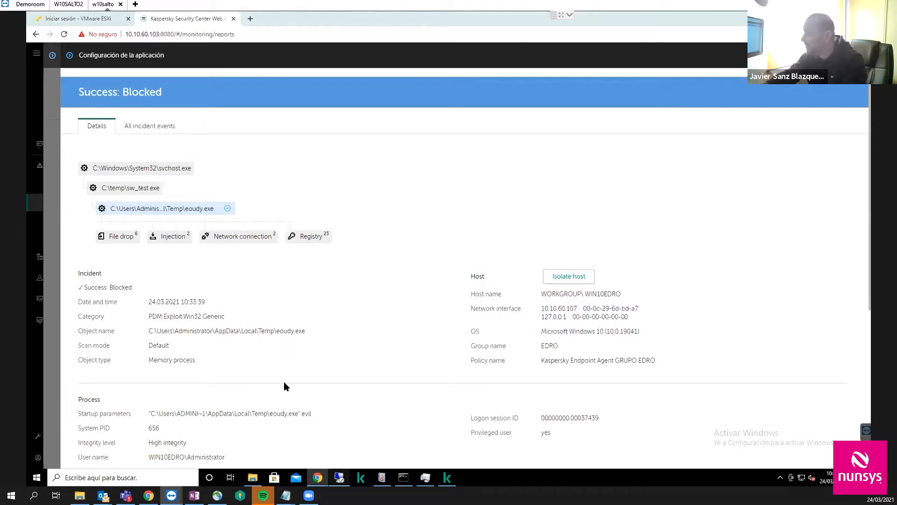
Highlight the date and time of the incident in its details
scroll(287, 385, down, 1)
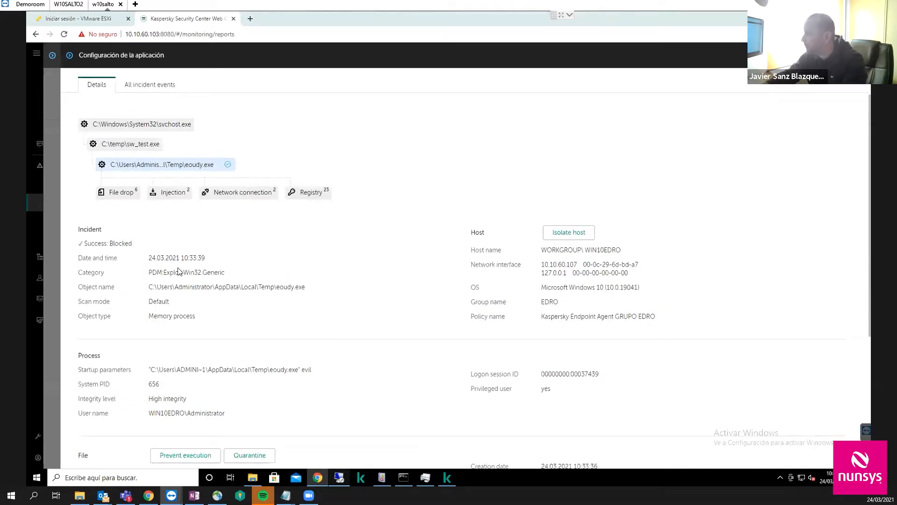
double_click(146, 262)
triple_click(147, 259)
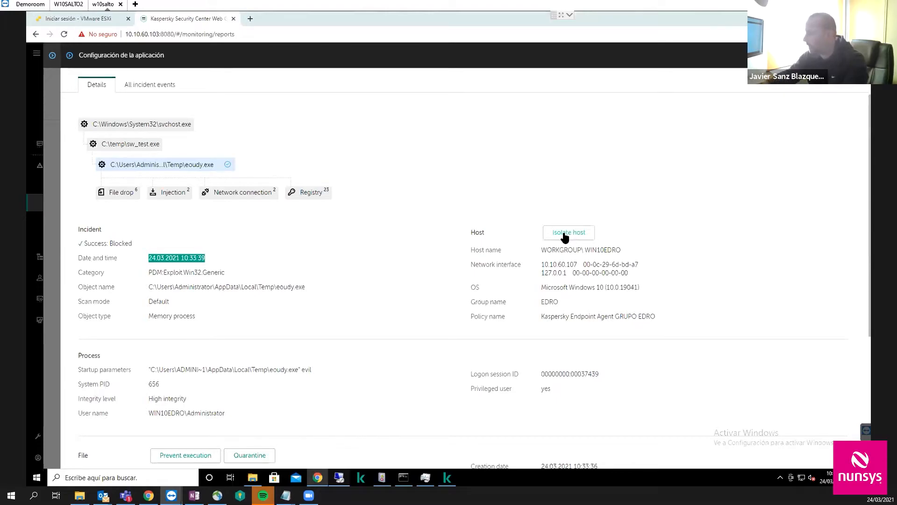
Check the running continuous ping to WIN10EDRO and highlight the host's matching IP address, 10.10.60.107, in the incident details
click(409, 481)
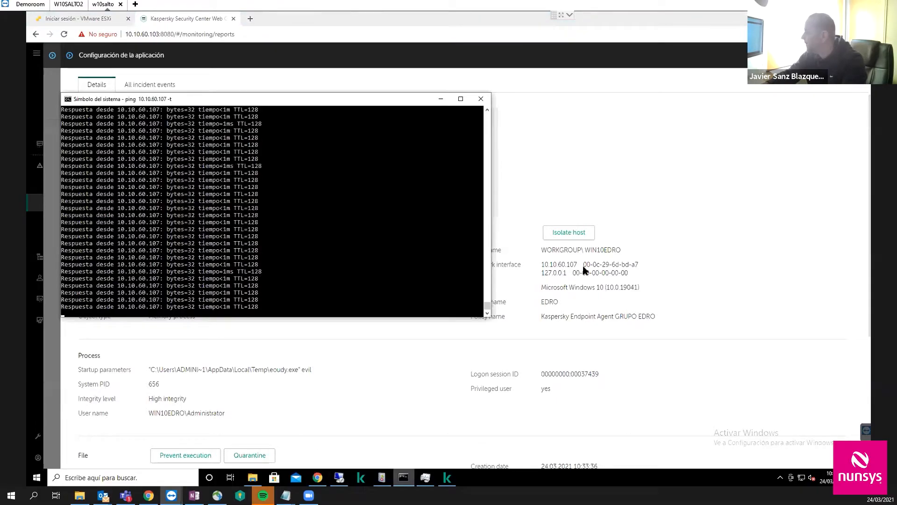
drag(578, 266, 539, 270)
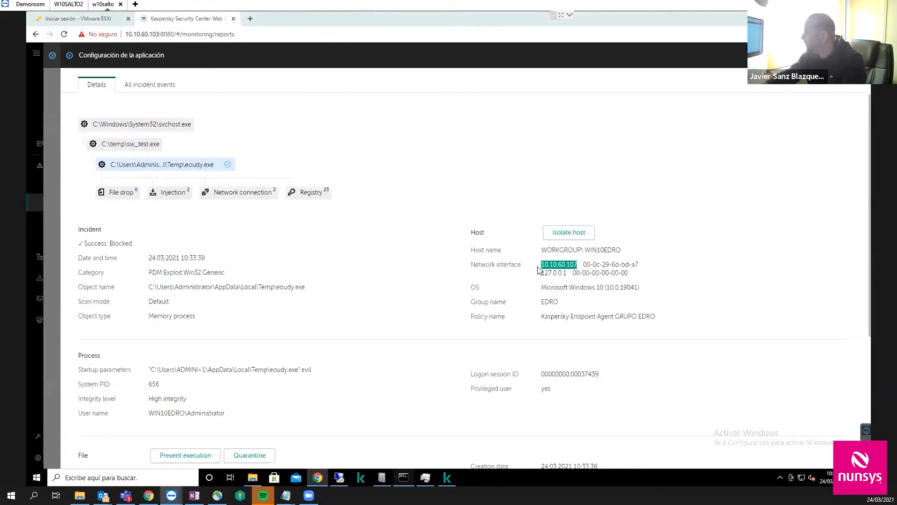
Isolate the WIN10EDRO host from the incident card and check the effect on the continuous ping to 10.10.60.107
click(405, 479)
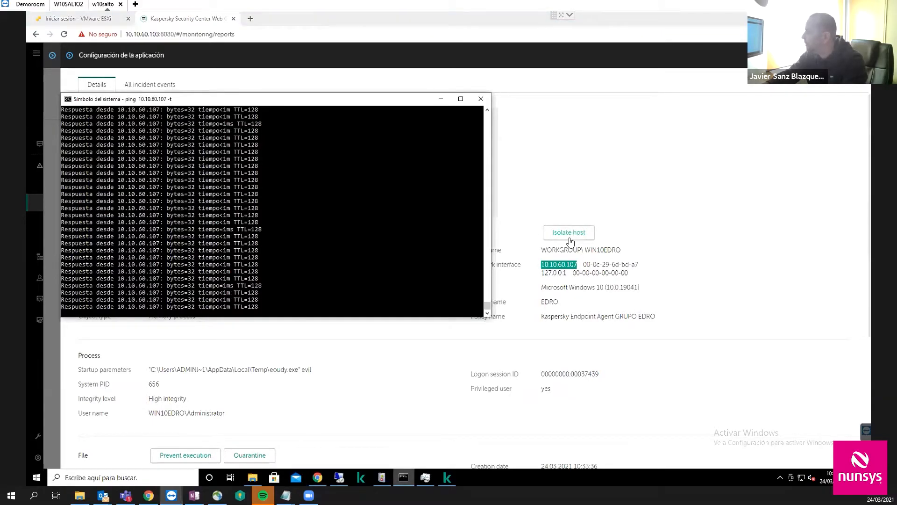
click(570, 240)
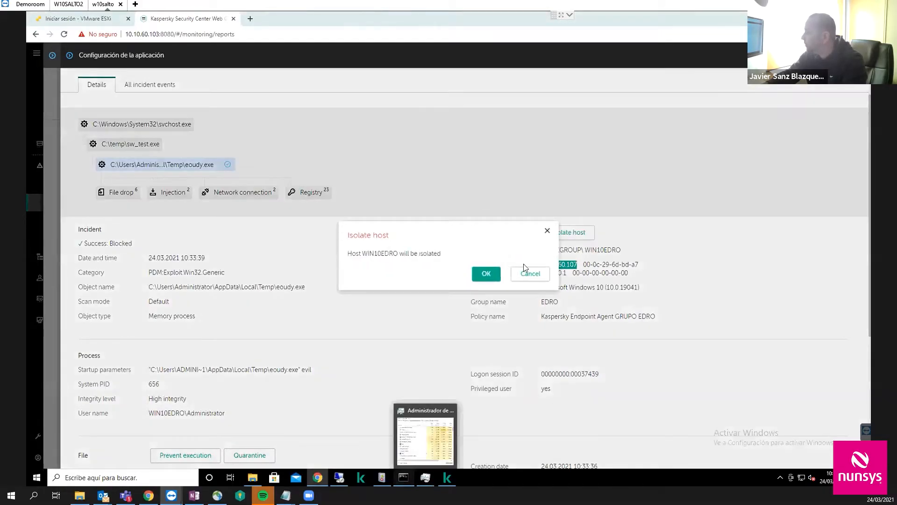
click(486, 274)
click(398, 408)
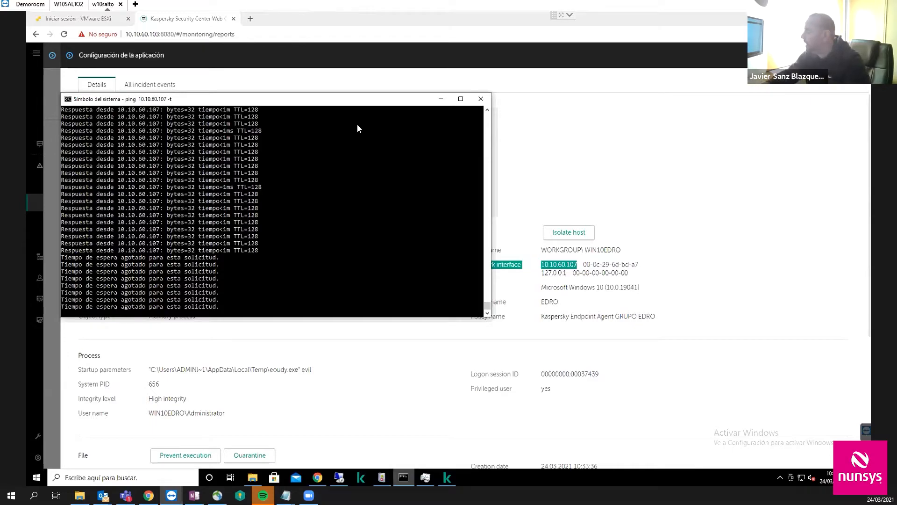
click(440, 100)
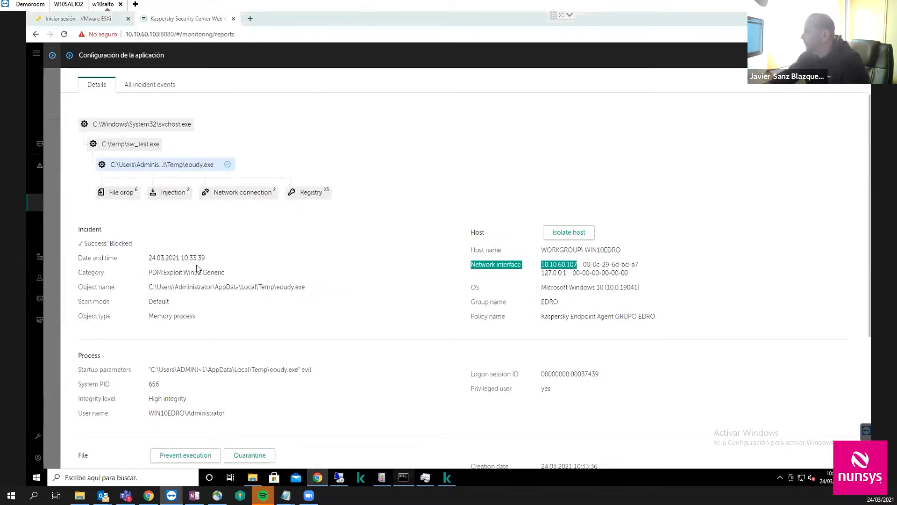
Leave the incident and report, and open the Kaspersky Endpoint Agent properties of the managed device WIN10EDRO
click(859, 56)
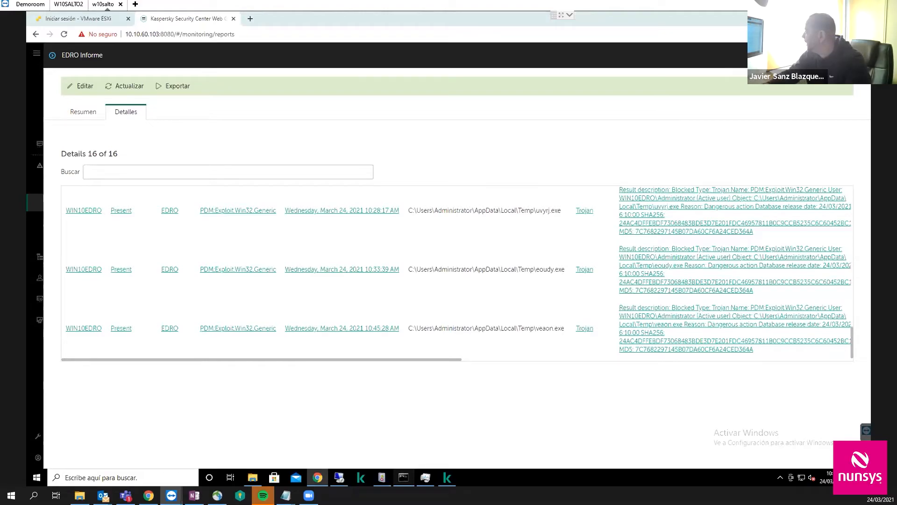
click(857, 56)
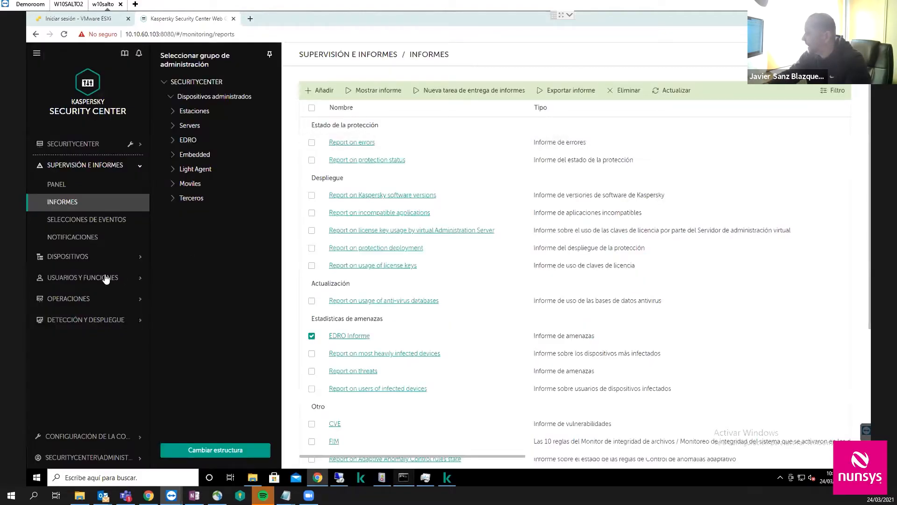
click(84, 256)
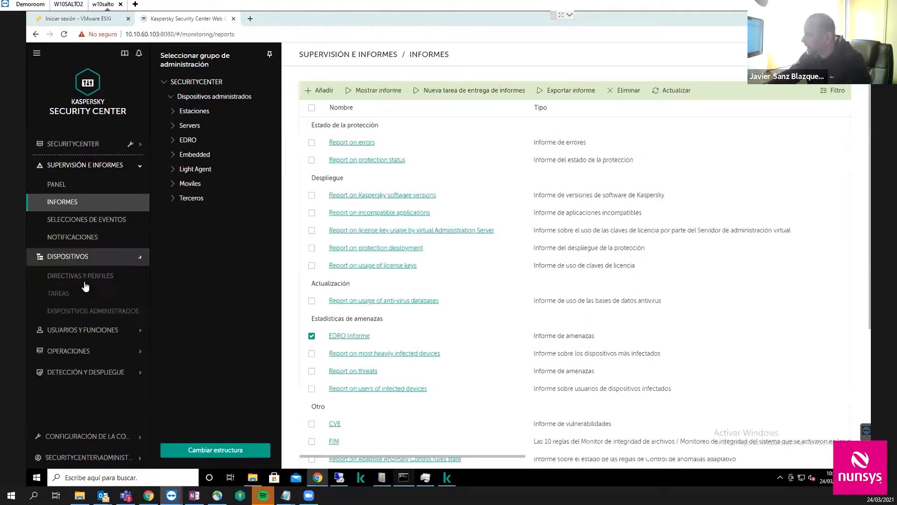
click(89, 315)
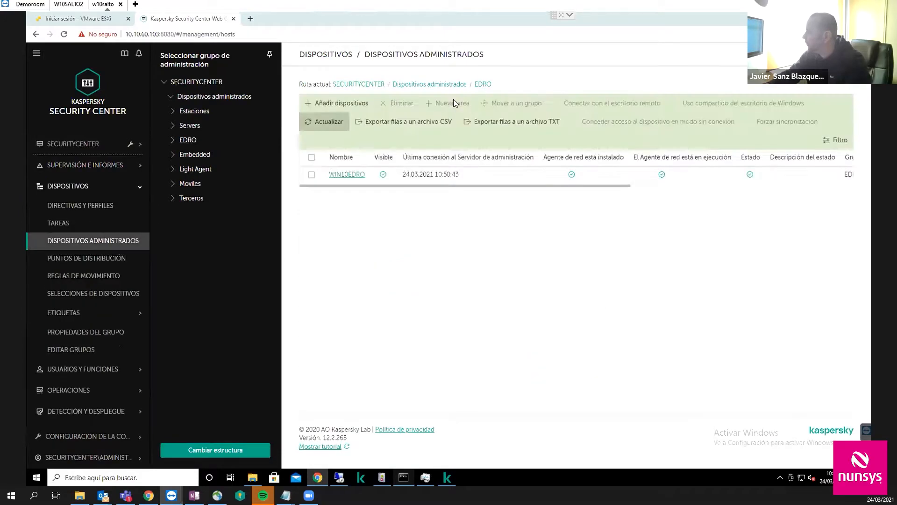
click(341, 175)
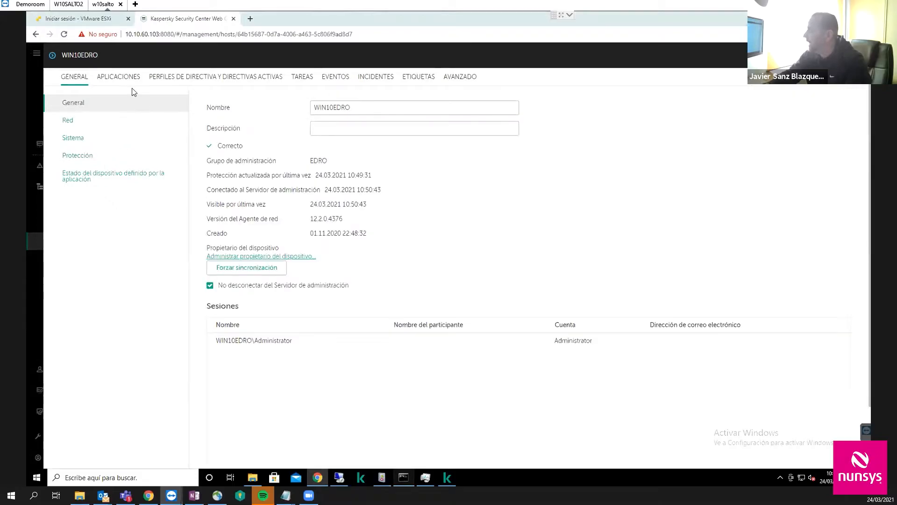
click(126, 82)
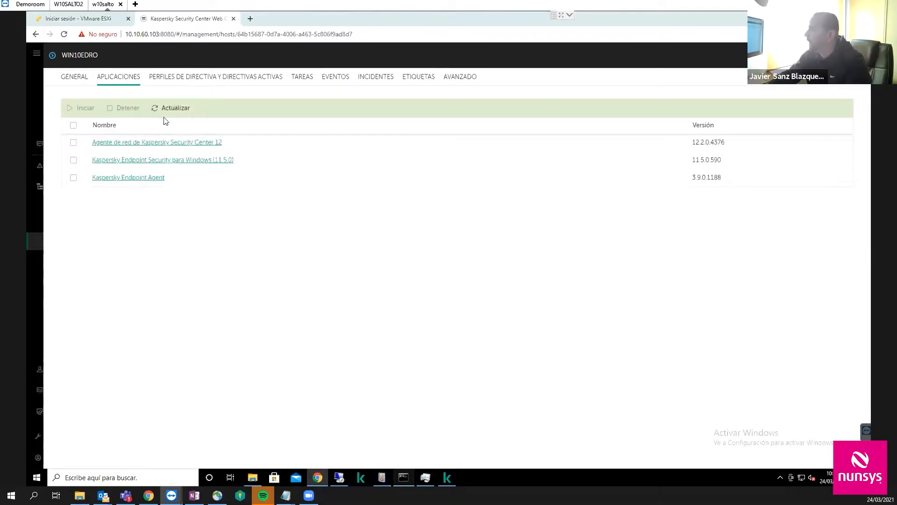
click(119, 182)
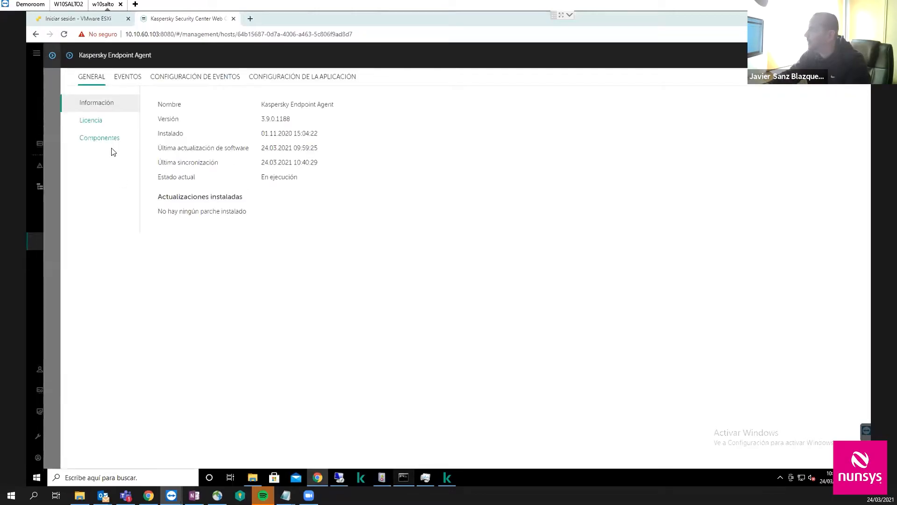
Turn off isolation of the current device in the agent's general network isolation settings, save, and check the ping to 10.10.60.107
click(333, 77)
click(124, 125)
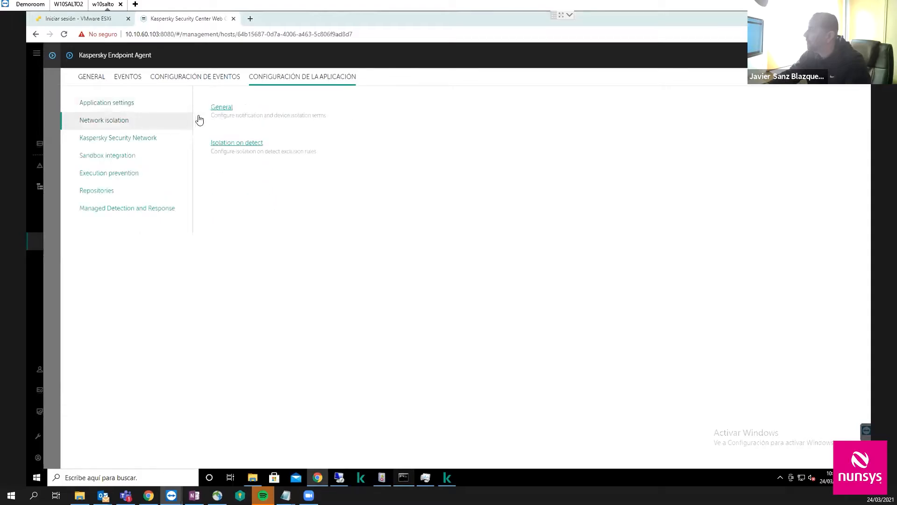
click(218, 108)
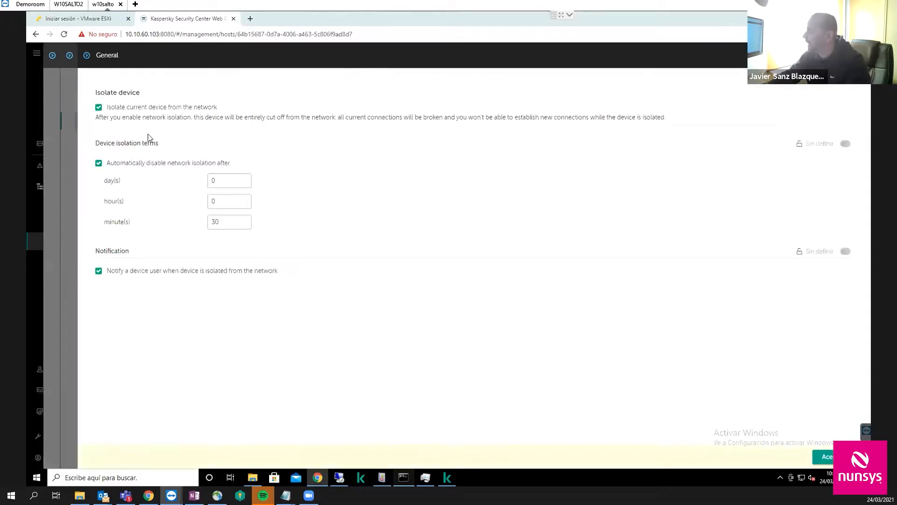
click(98, 108)
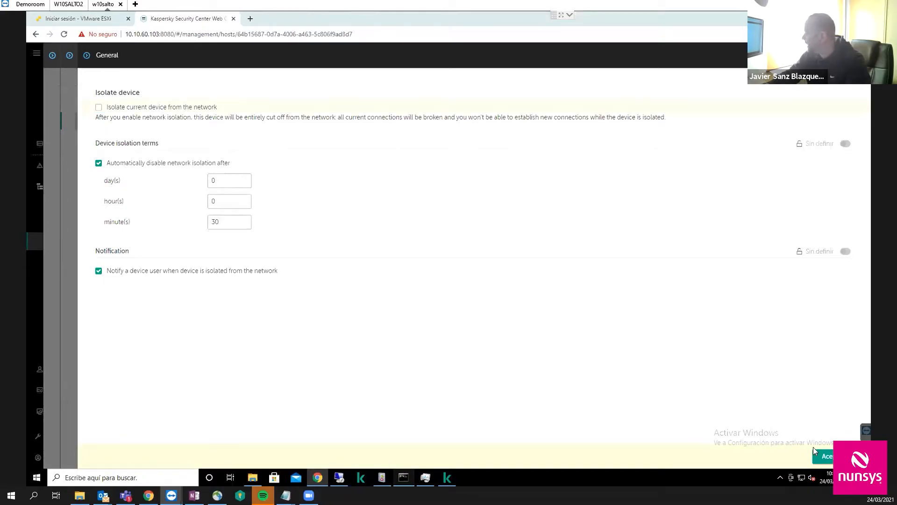
click(824, 456)
click(783, 457)
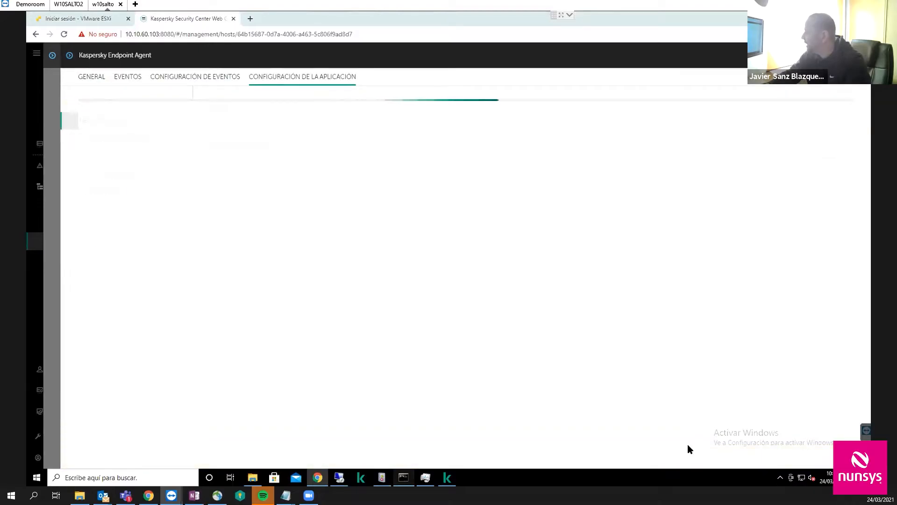
click(405, 477)
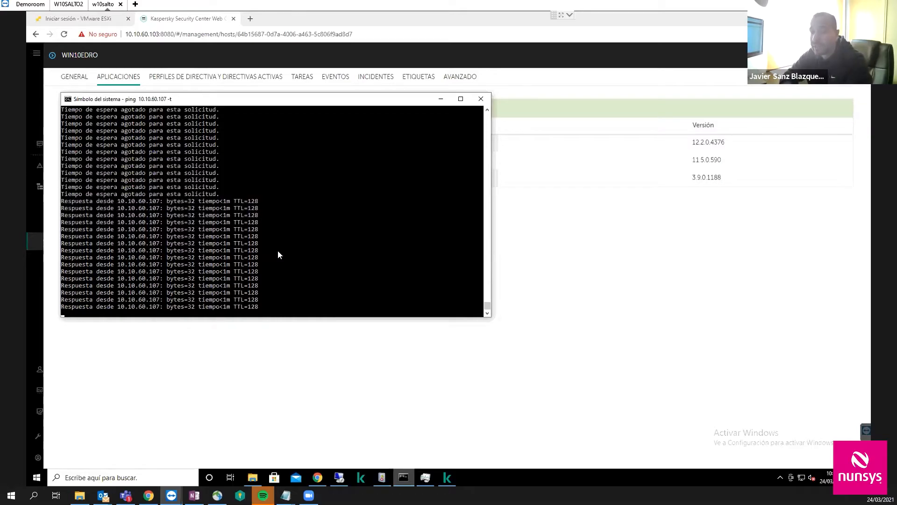
click(441, 99)
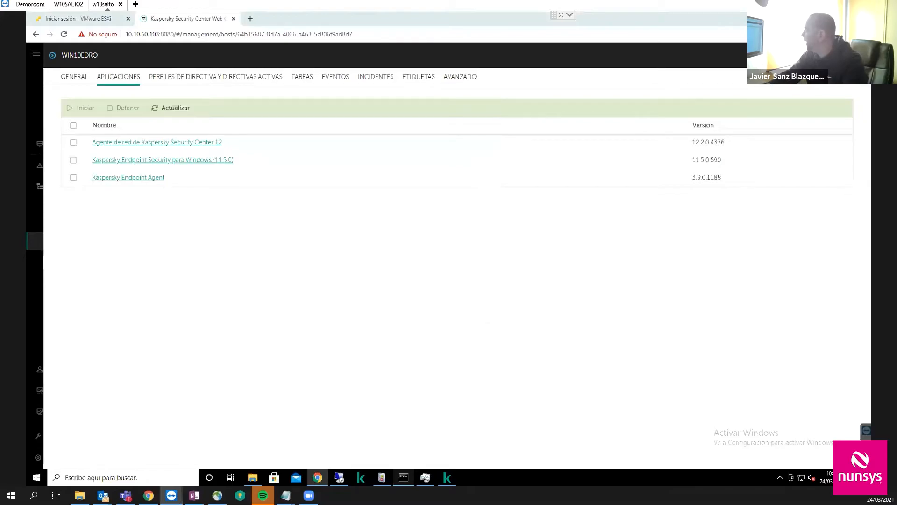
Show the EDRO Informe report again and open the WIN10EDRO incident of March 24, 2021 10:33:39 AM
key(alt+Left)
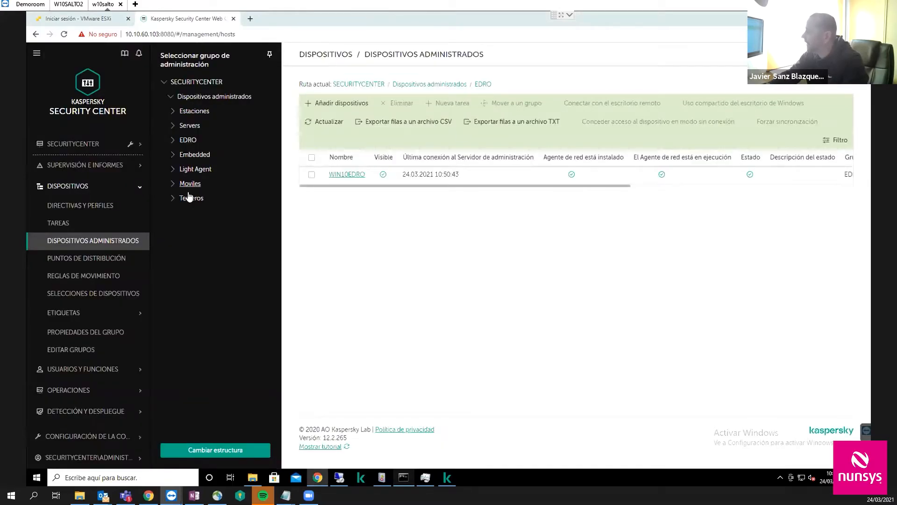
click(70, 165)
click(66, 202)
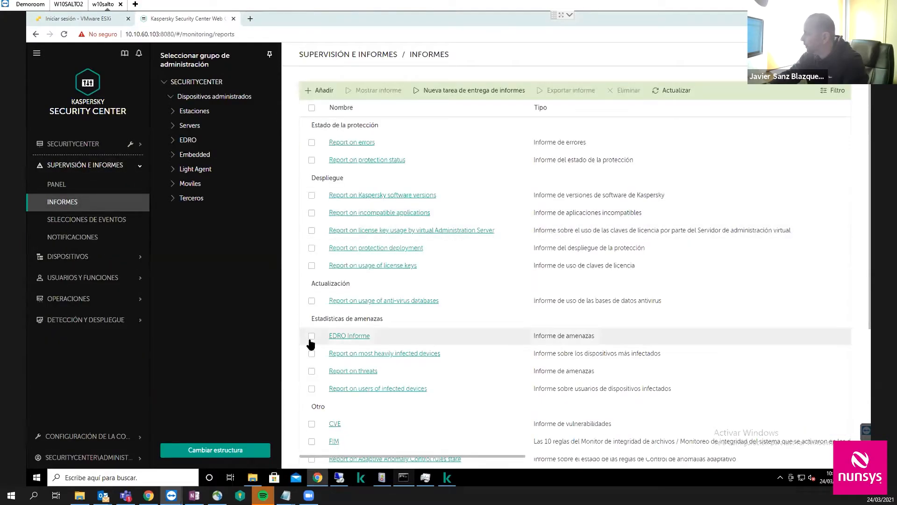
click(311, 337)
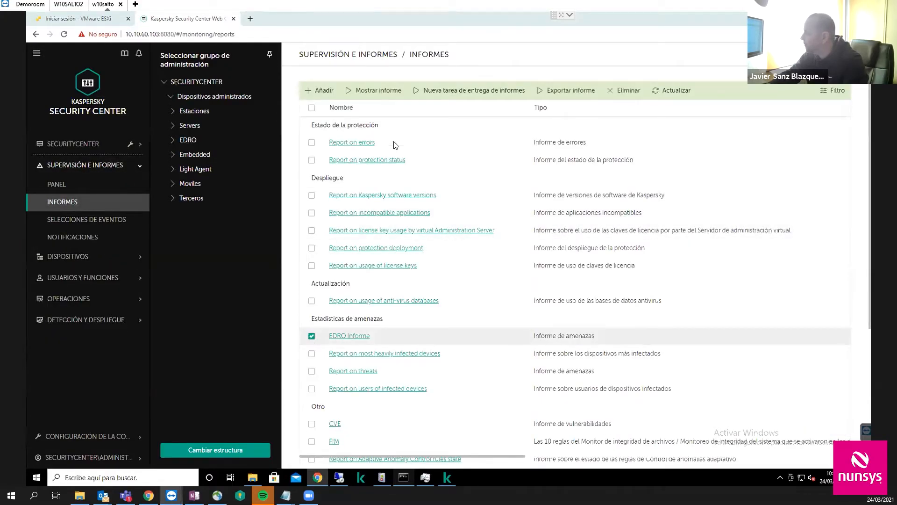
click(386, 92)
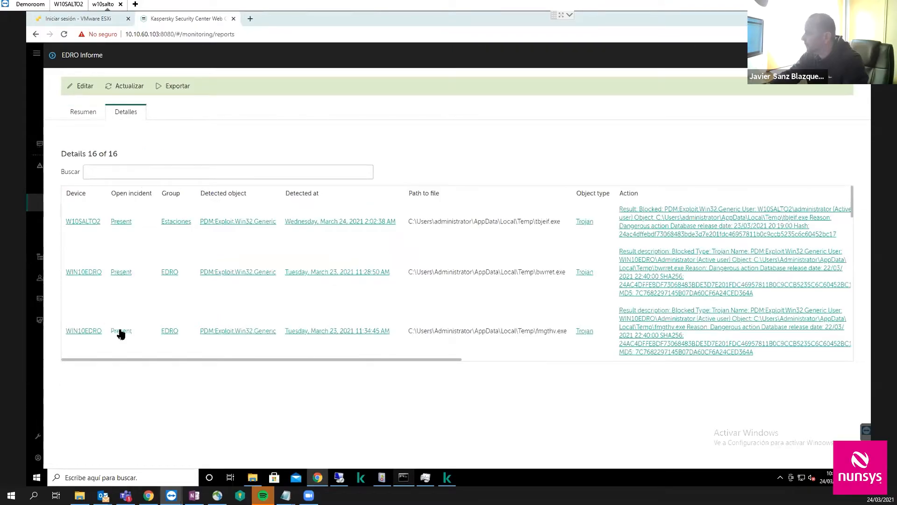
scroll(119, 328, down, 10)
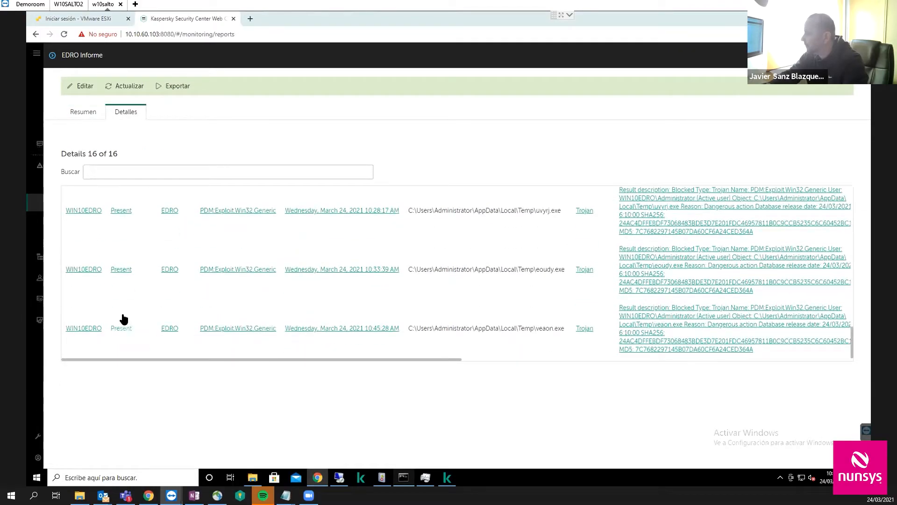
click(120, 269)
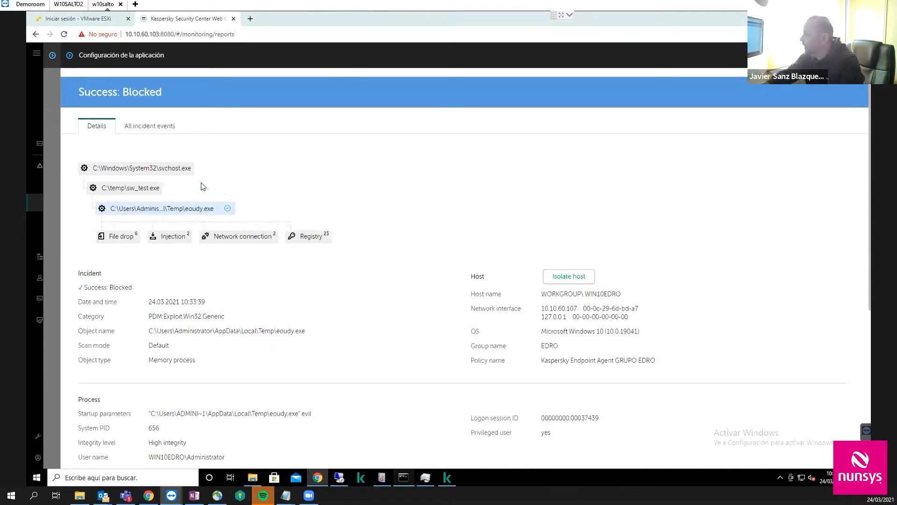
Prevent execution of C:\temp\sw_test.exe from its process details, confirm the prevention rule, and close the incident card
click(142, 191)
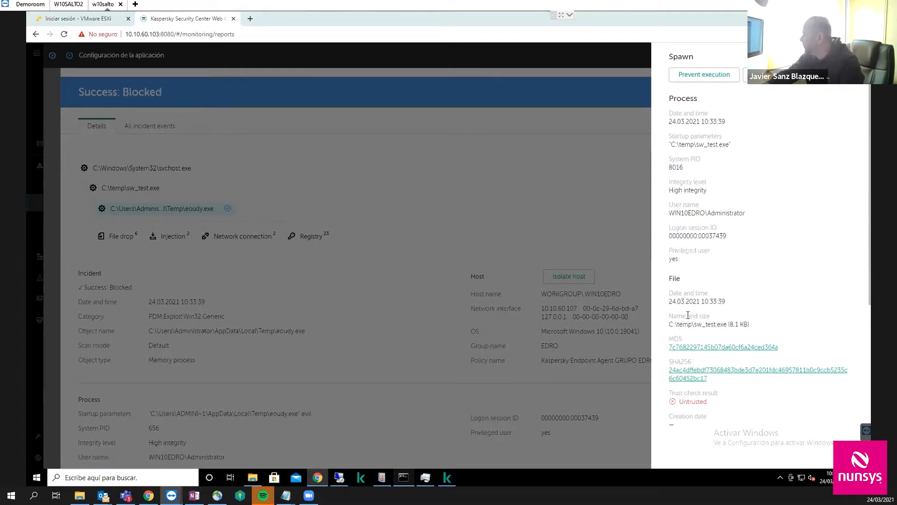
click(706, 82)
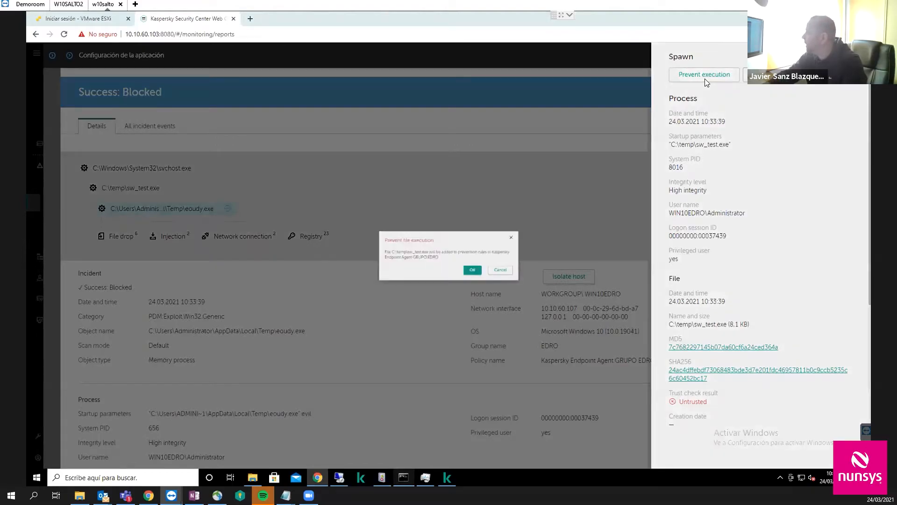
click(485, 279)
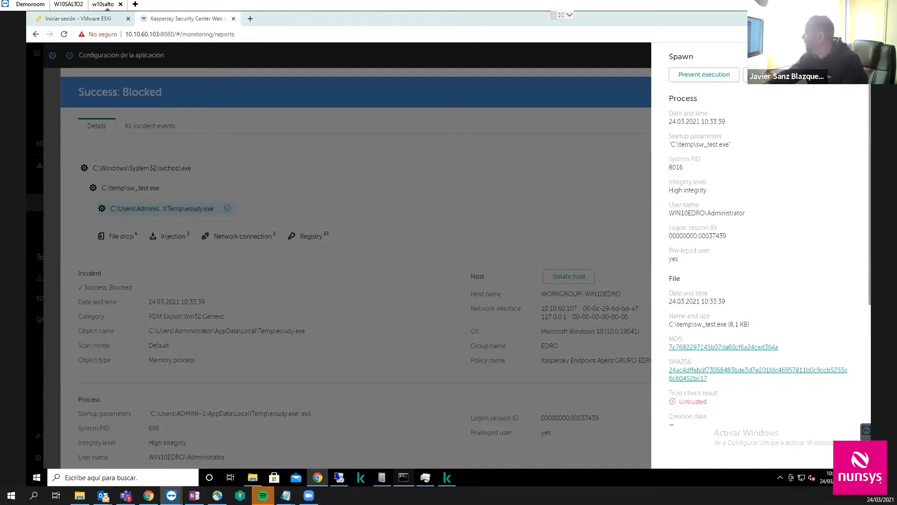
click(854, 56)
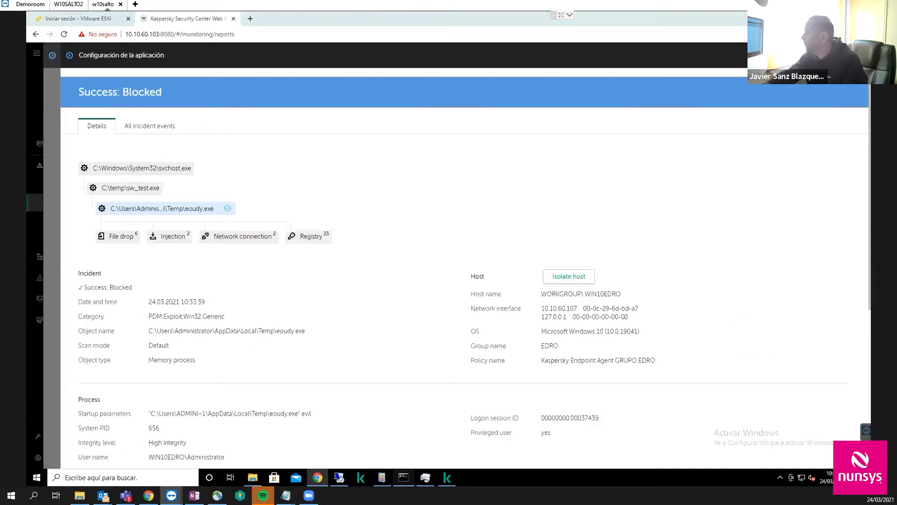
key(Escape)
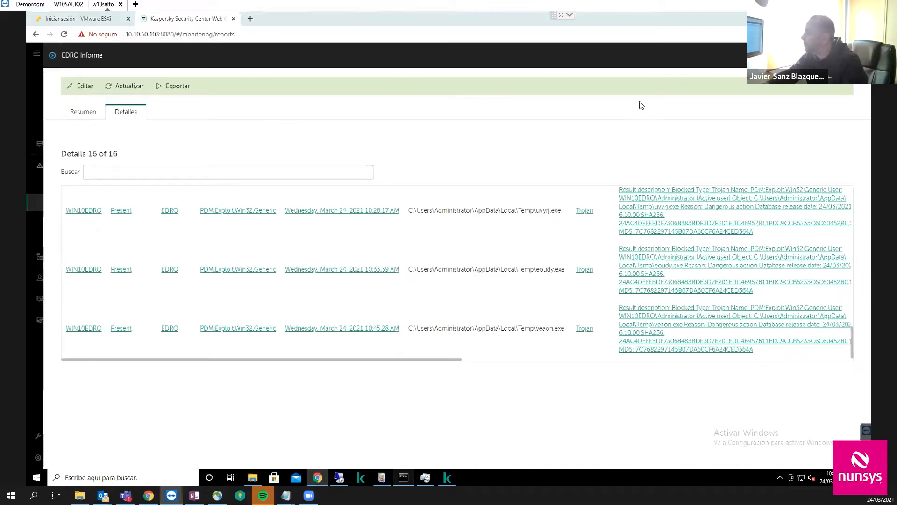
Open the Kaspersky Endpoint Agent GRUPO EDRO policy and review its execution prevention mode and rules
click(854, 55)
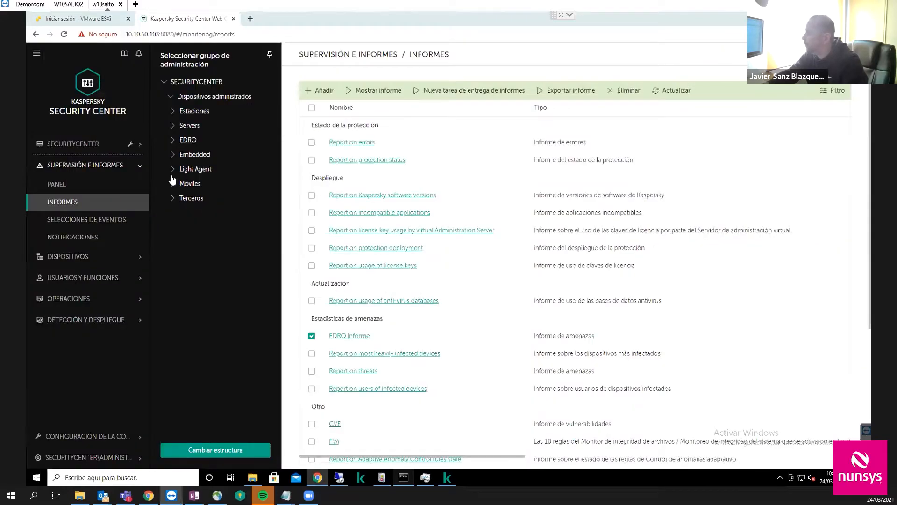
click(82, 260)
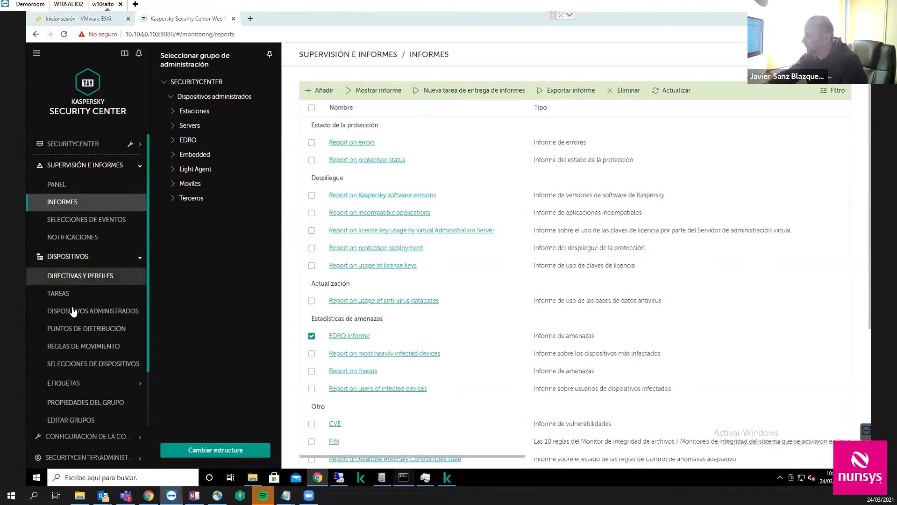
click(81, 276)
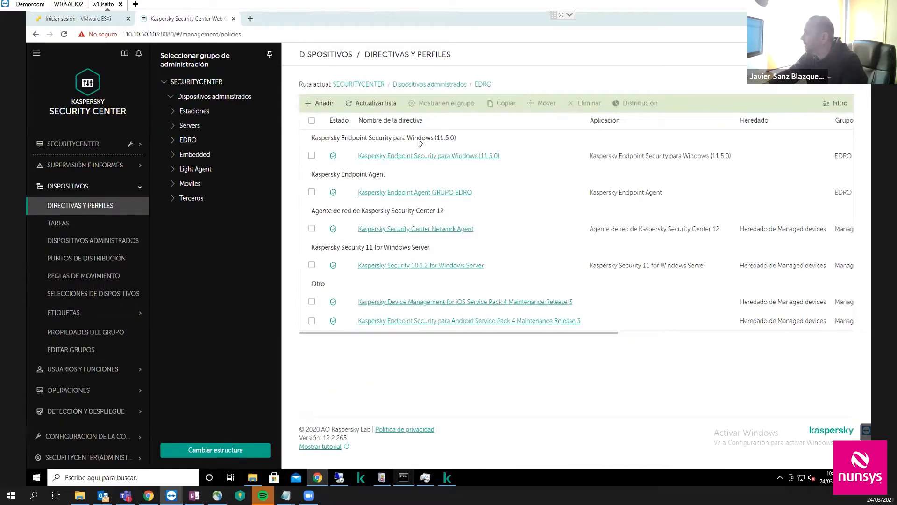
click(403, 193)
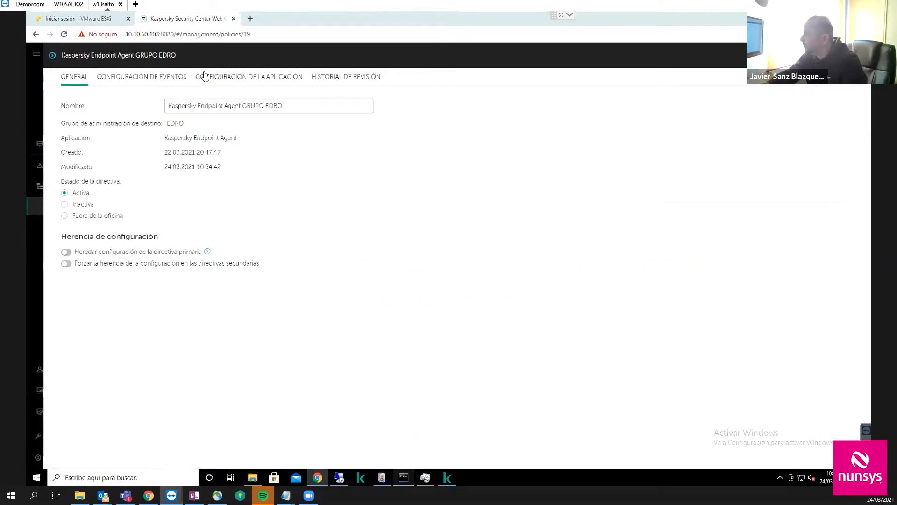
click(223, 78)
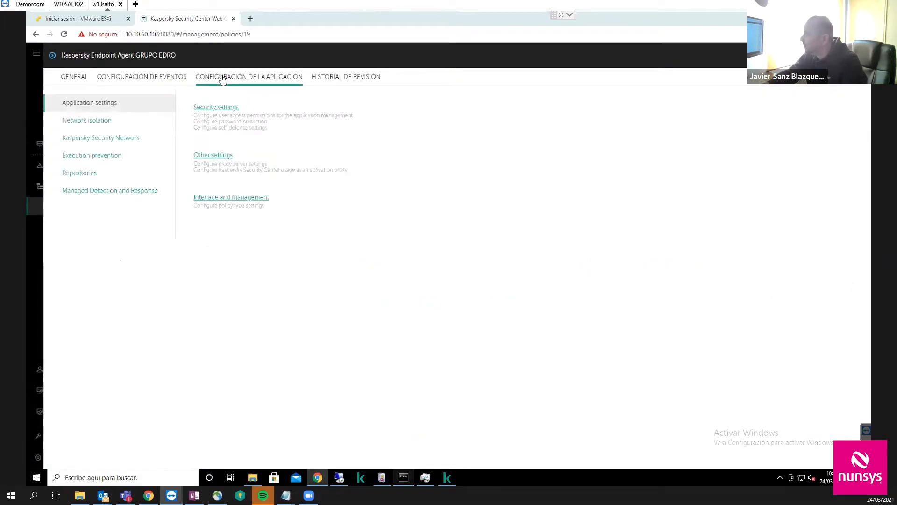
click(116, 154)
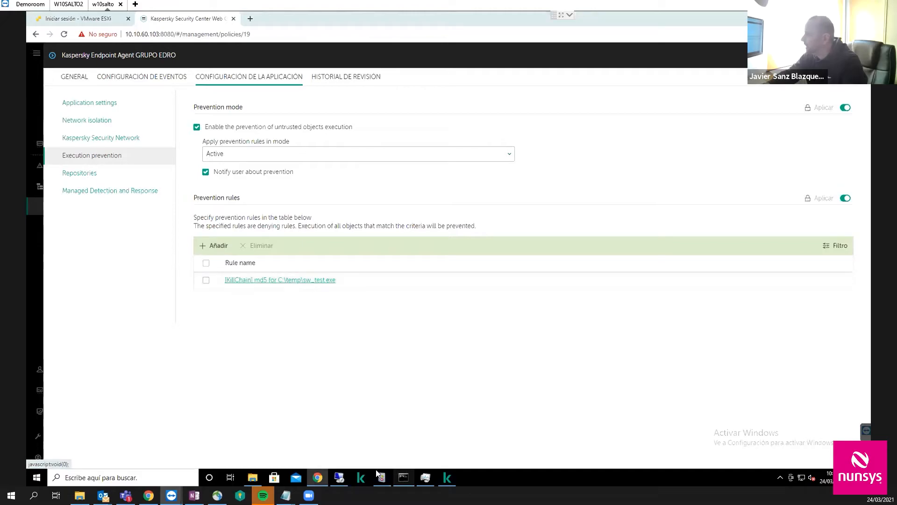
Switch to the remote desktop 10.10.60.107, run C:\temp\sw_test.exe as administrator to test the prevention rule, and return to the web console
click(339, 477)
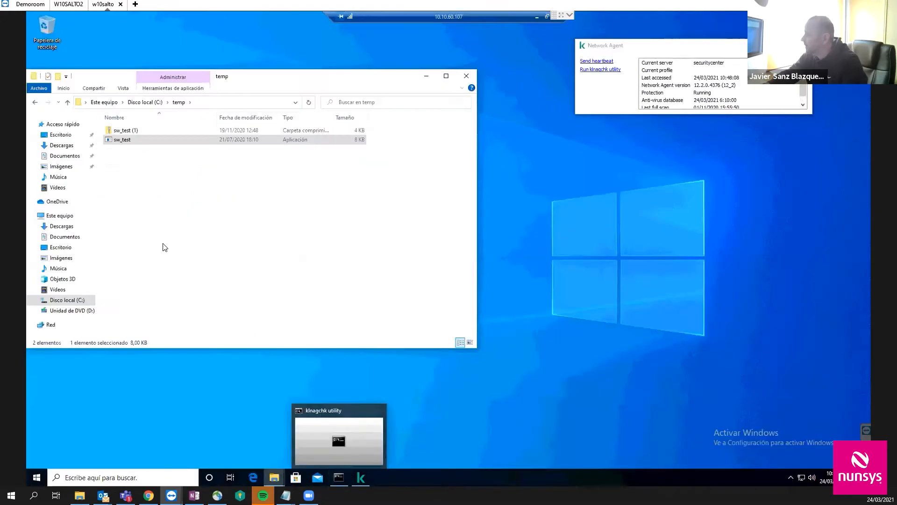
click(136, 139)
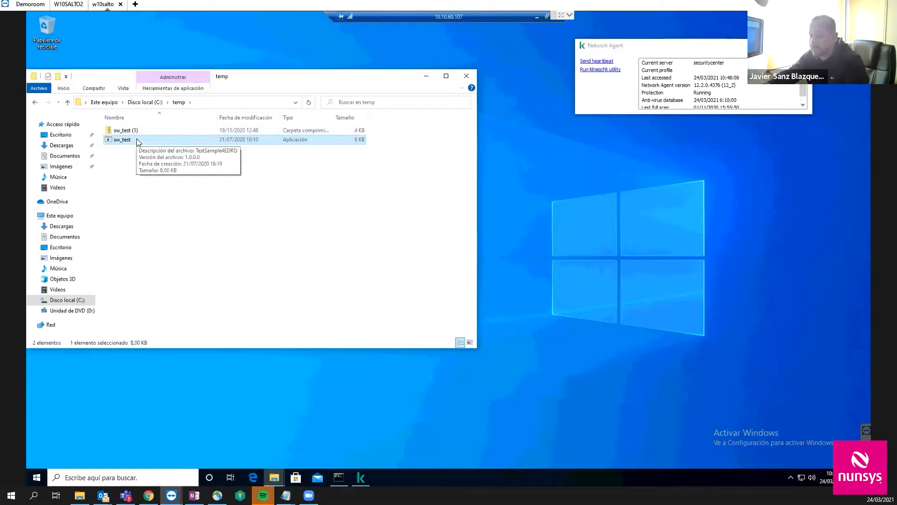
right_click(160, 149)
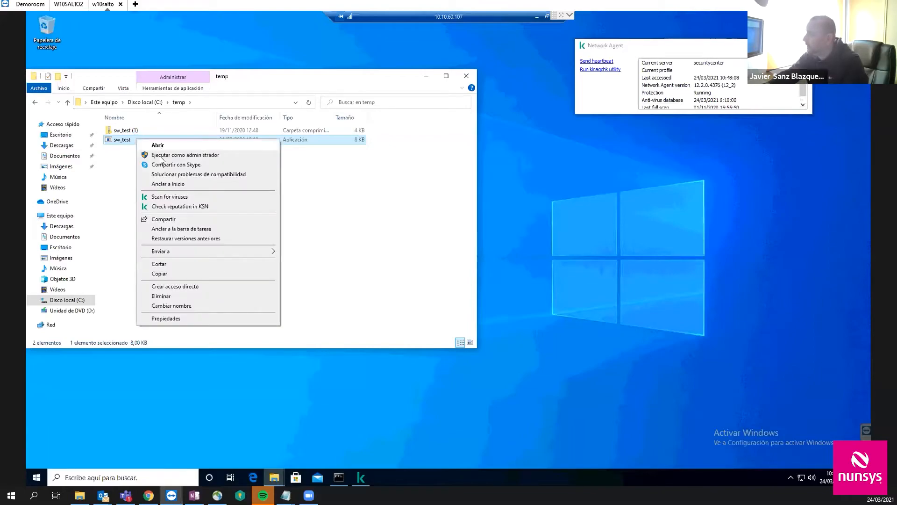
click(161, 156)
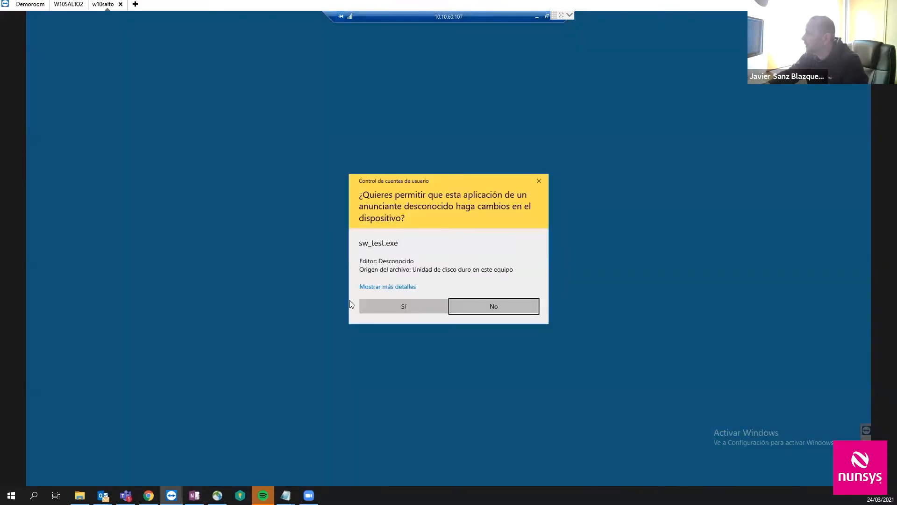
click(386, 312)
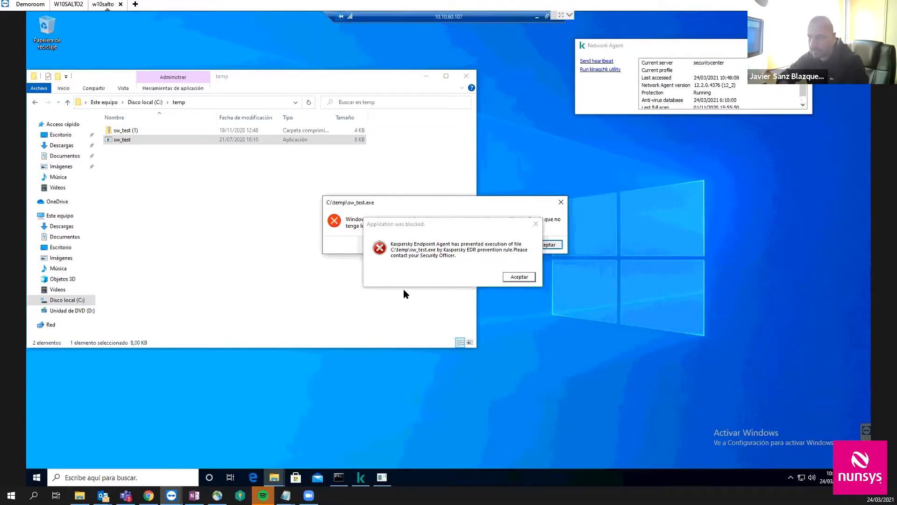
click(510, 276)
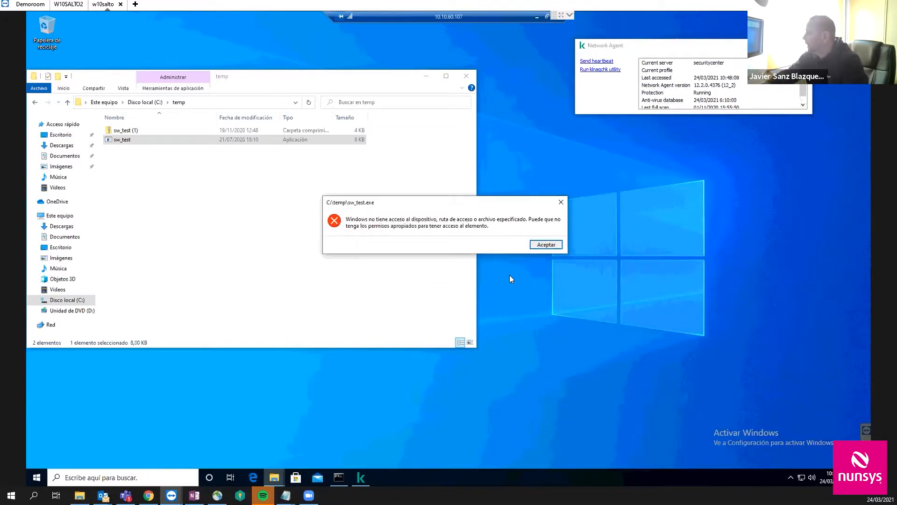
click(537, 17)
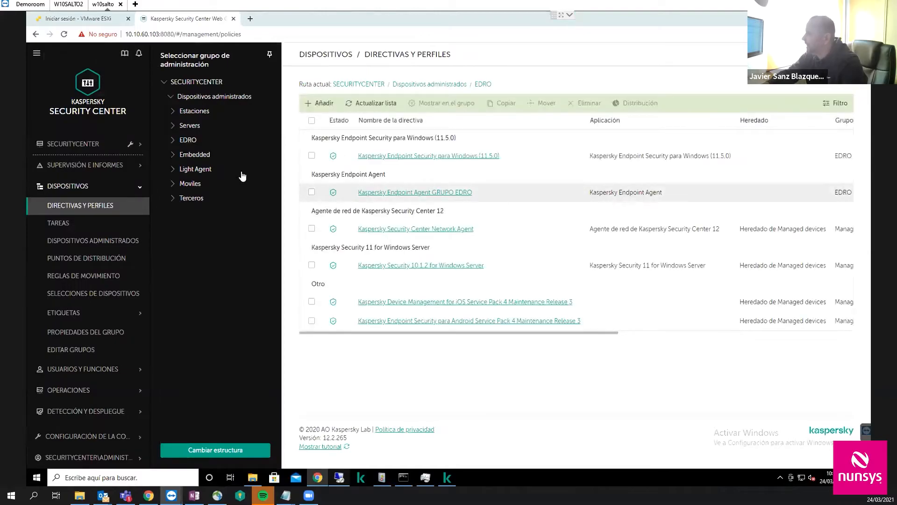
Examine the task types offered for a new Kaspersky Endpoint Agent task in the EDRO group, leaving the wizard without creating one
click(324, 104)
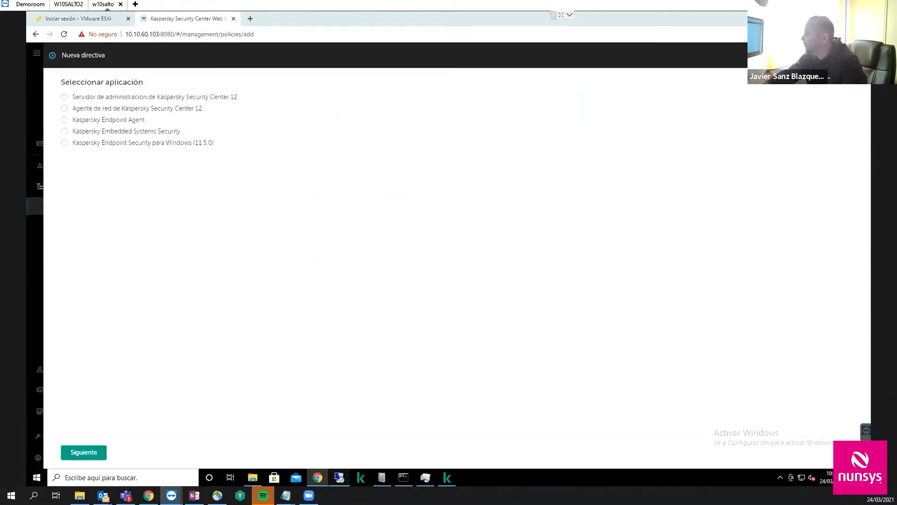
click(857, 55)
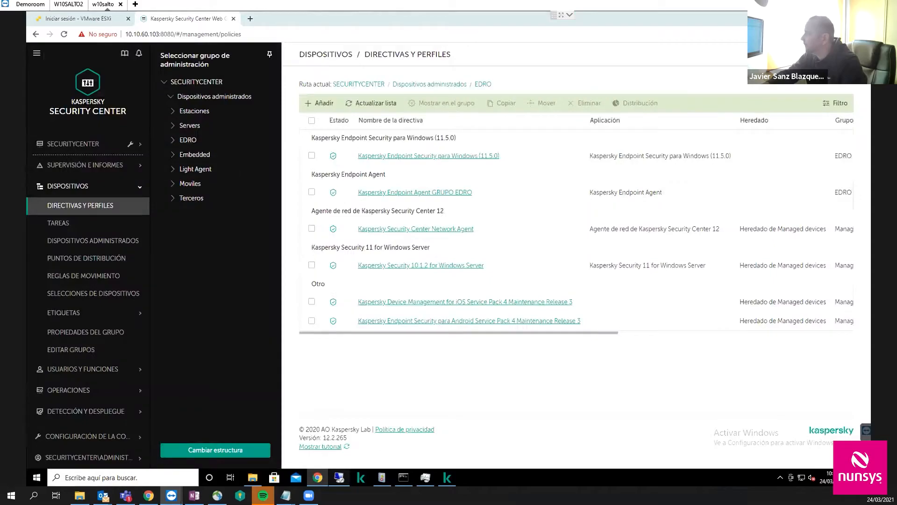
click(64, 224)
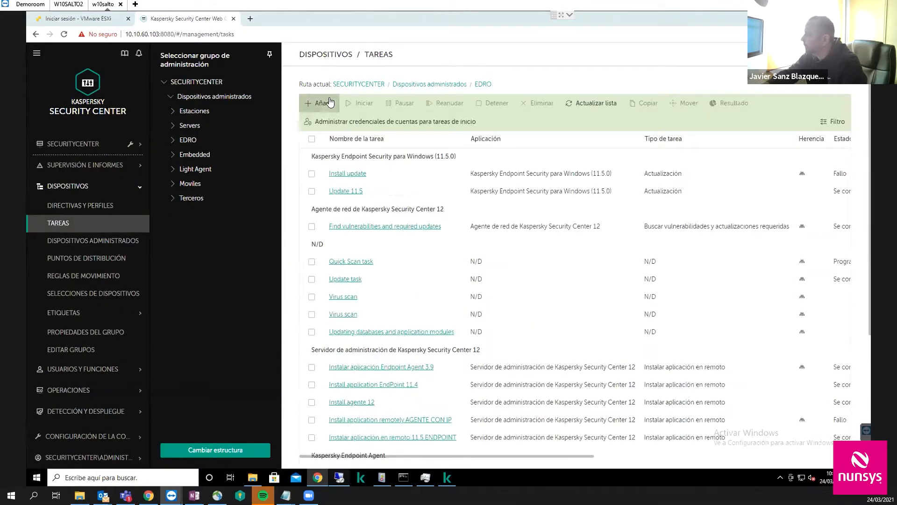
click(329, 102)
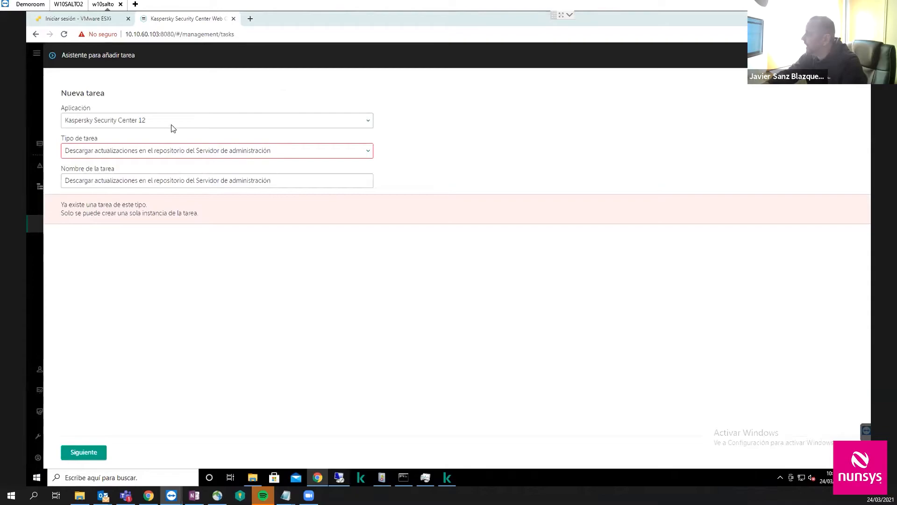
click(172, 124)
click(129, 147)
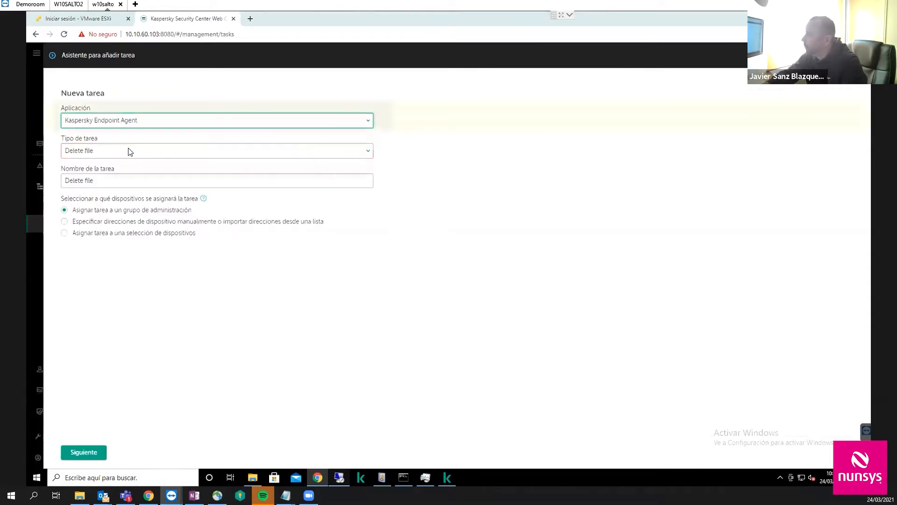
click(128, 151)
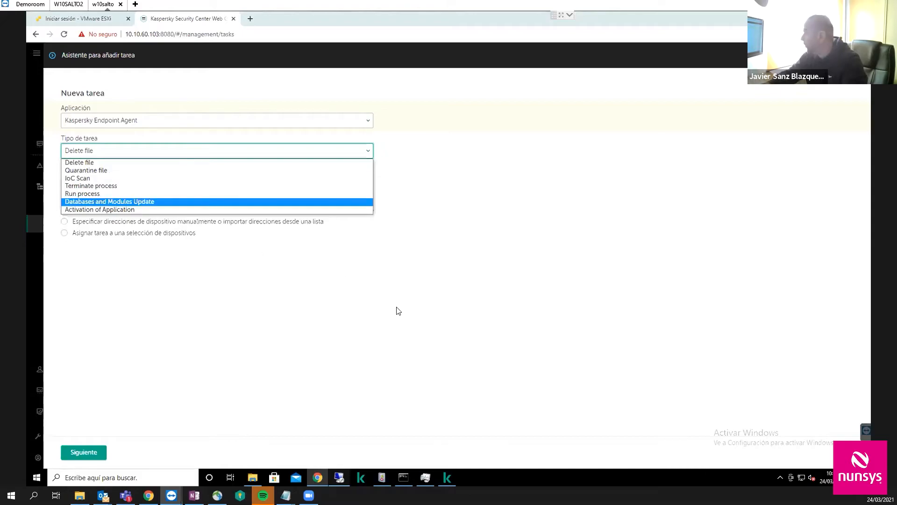
click(859, 55)
click(859, 56)
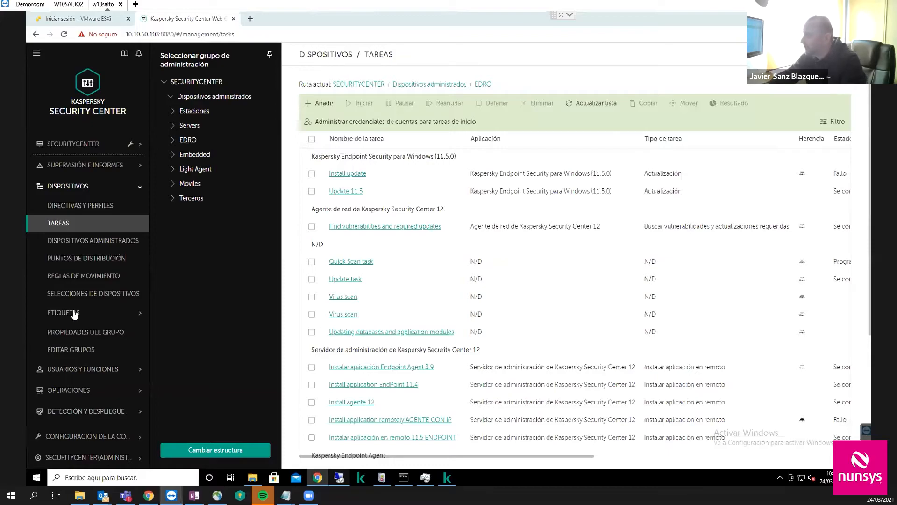
Show the EDRO Informe report's details and open the WIN10EDRO incident detected on March 24, 2021 10:33:39 AM
click(86, 165)
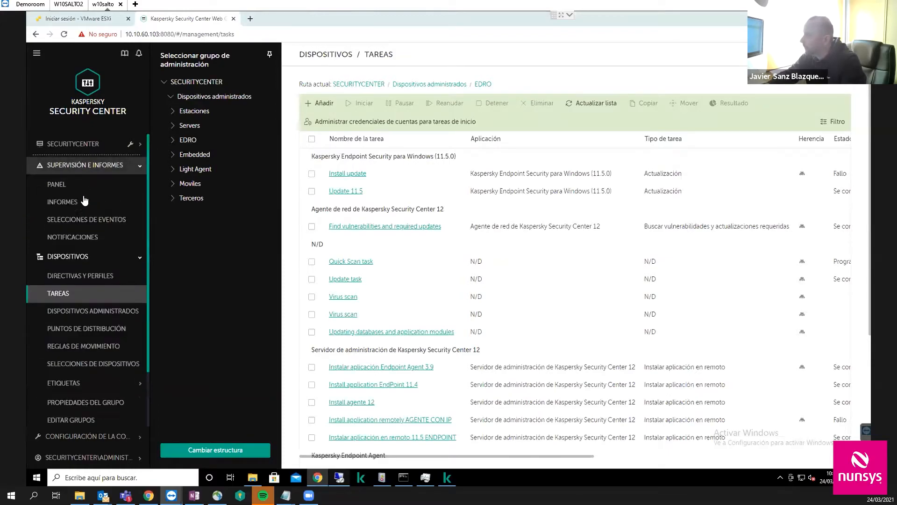
click(73, 202)
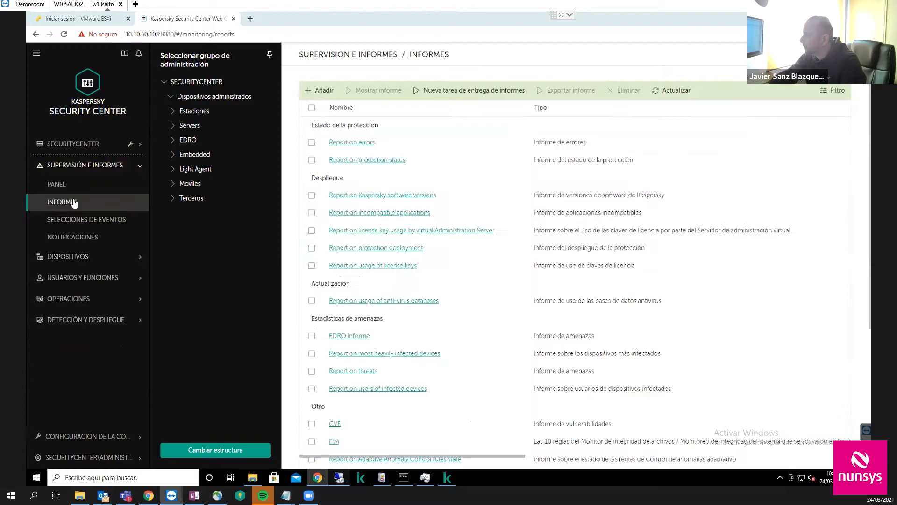
click(311, 336)
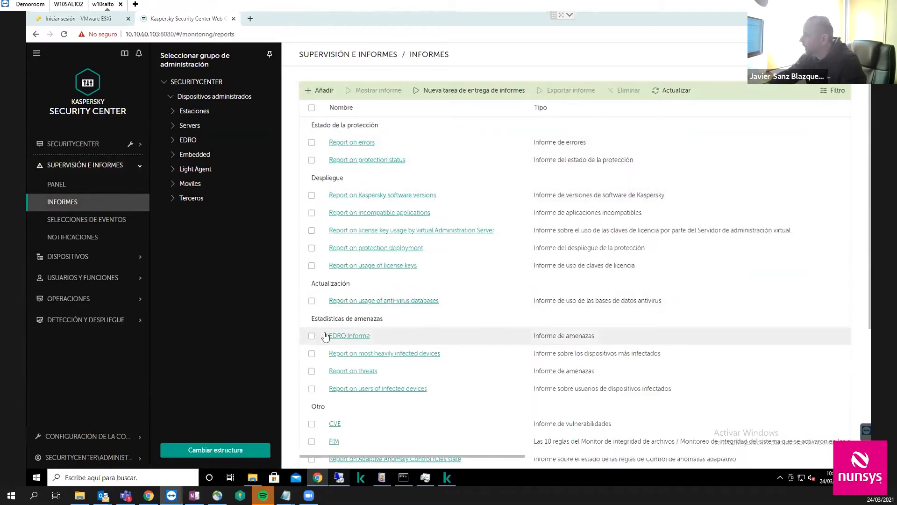
click(372, 92)
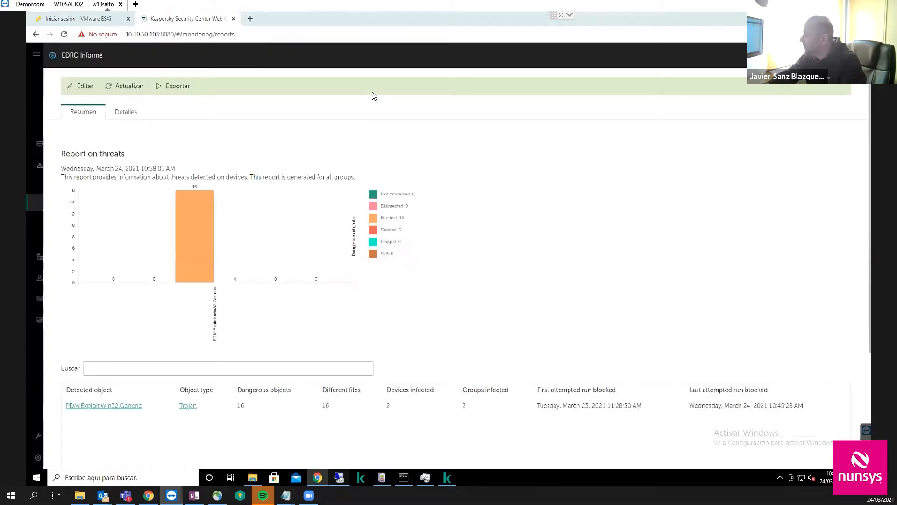
click(126, 113)
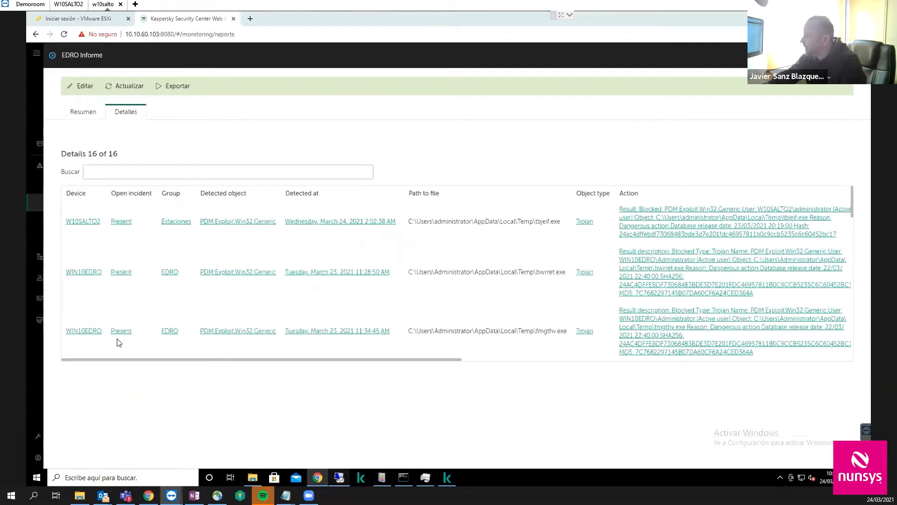
click(121, 275)
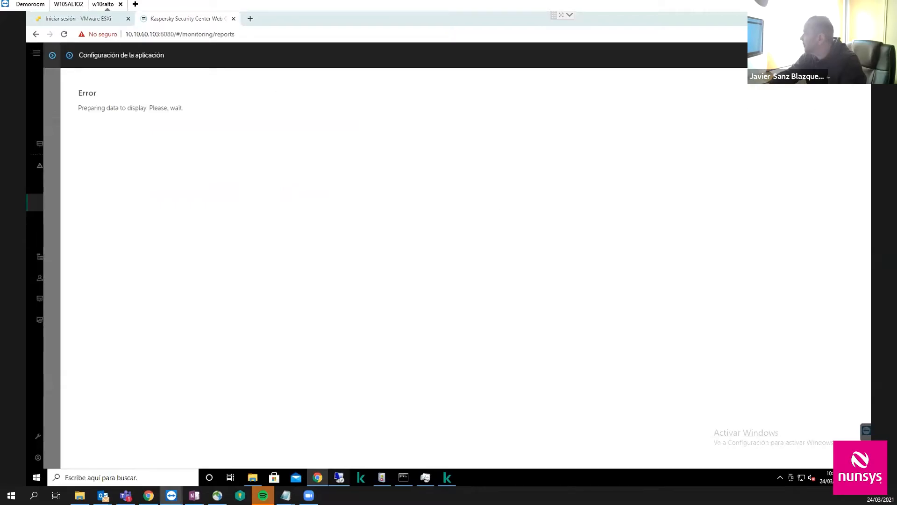
click(858, 55)
scroll(254, 299, down, 15)
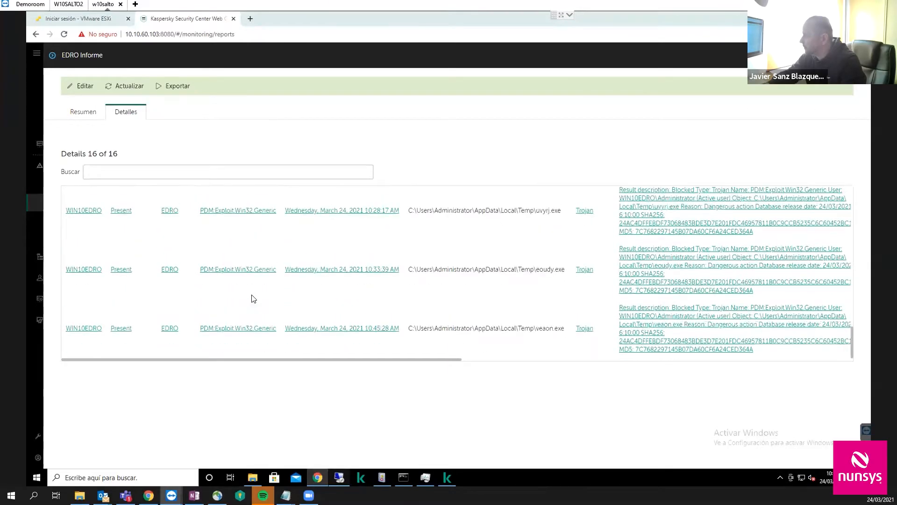
click(122, 270)
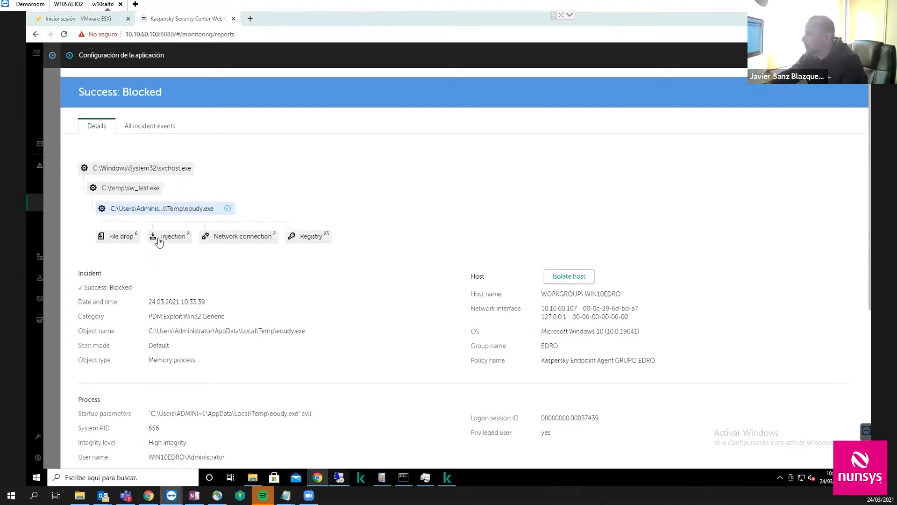
Create an IoC with the OR condition from all of the incident's registry events and return to the incident card
click(310, 236)
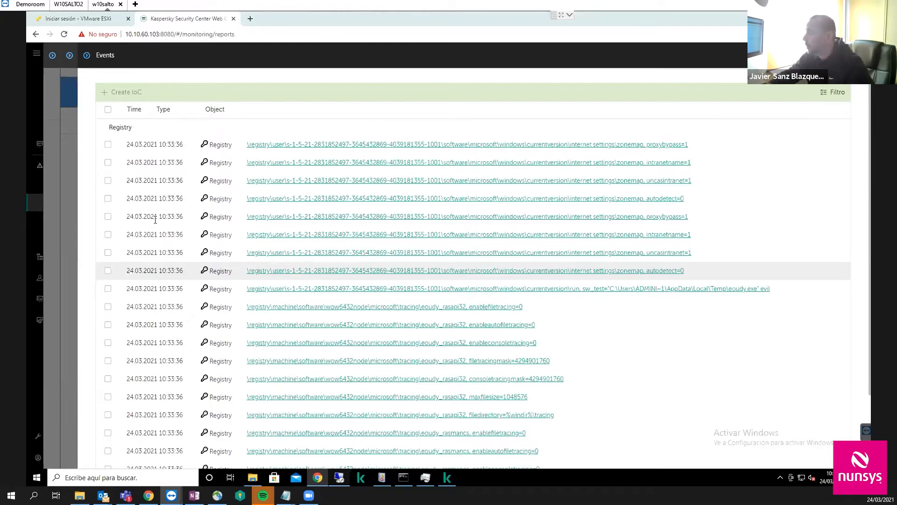
click(108, 145)
click(108, 164)
click(108, 181)
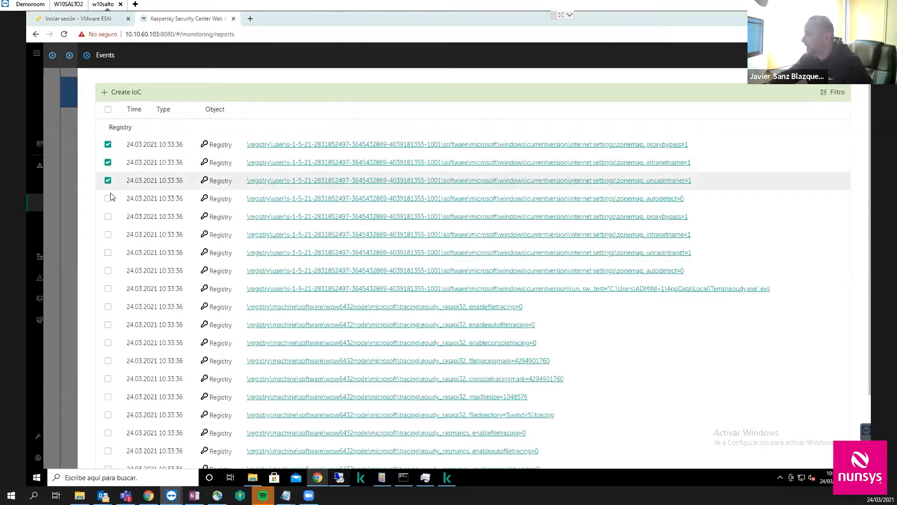
click(108, 199)
click(108, 217)
click(108, 236)
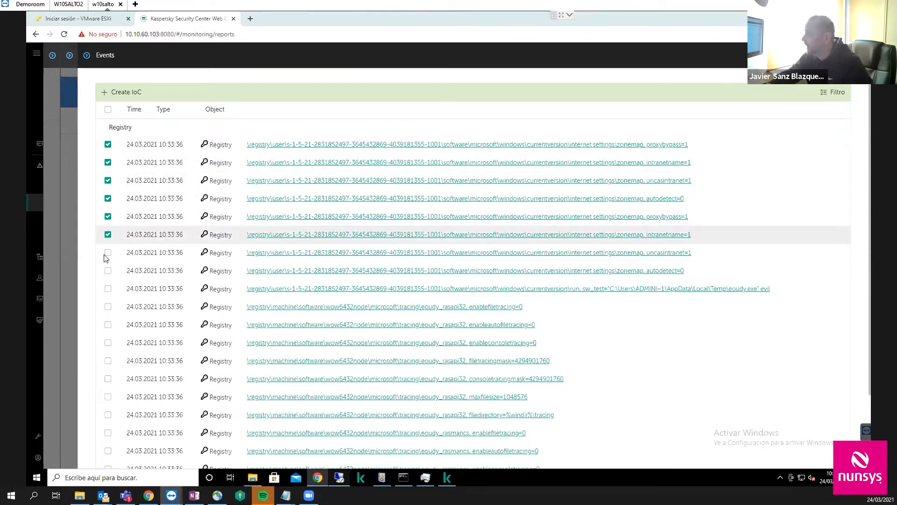
click(109, 111)
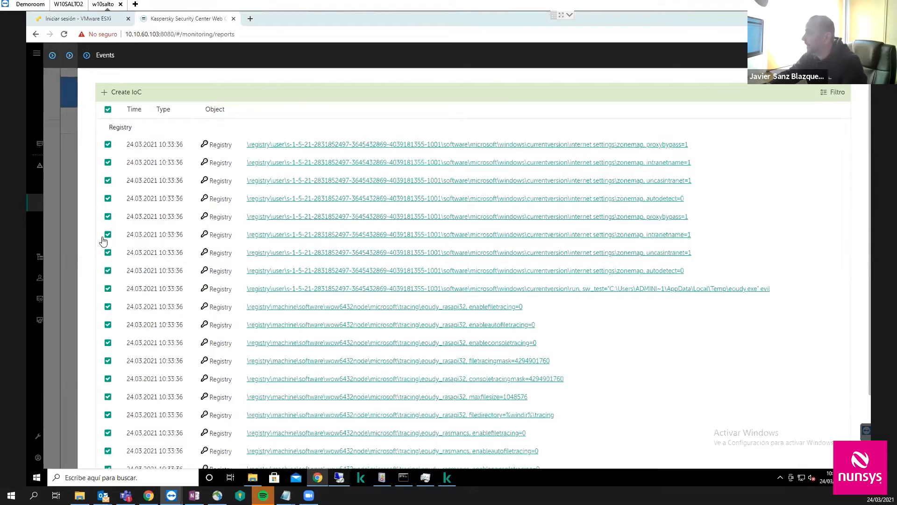
click(127, 93)
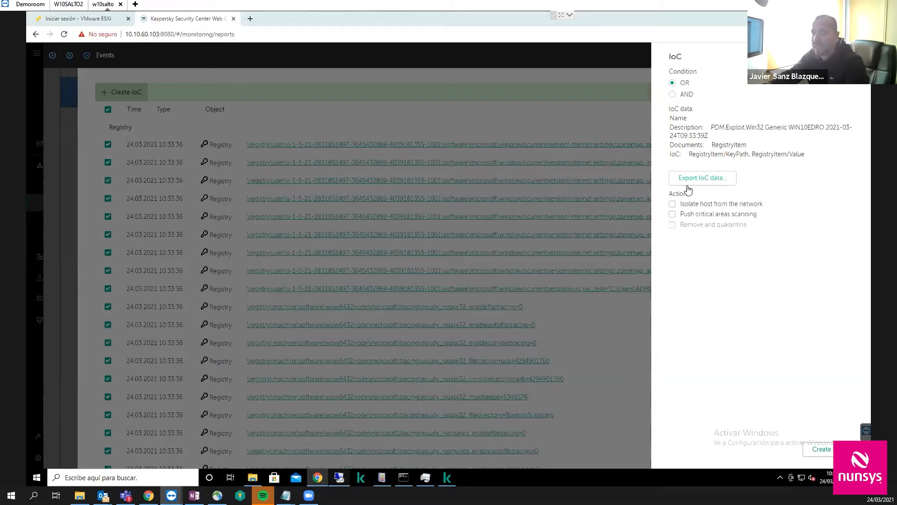
click(821, 449)
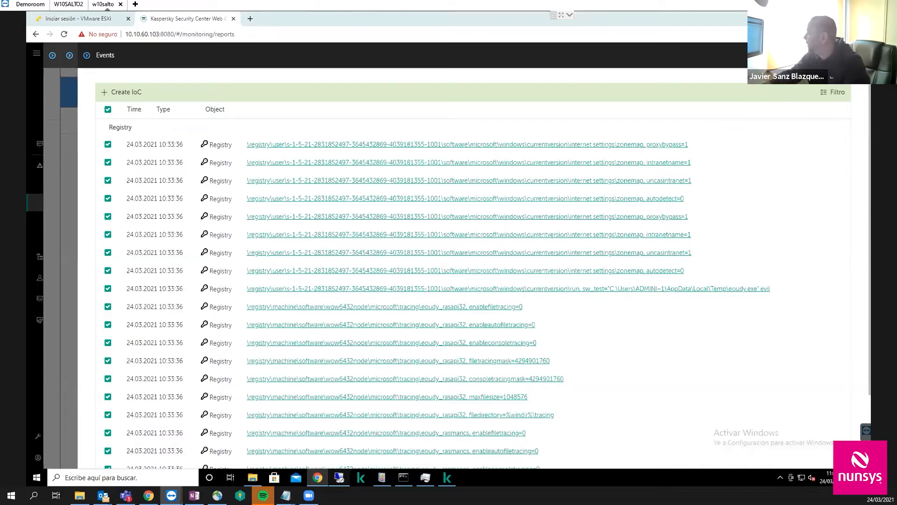
key(Escape)
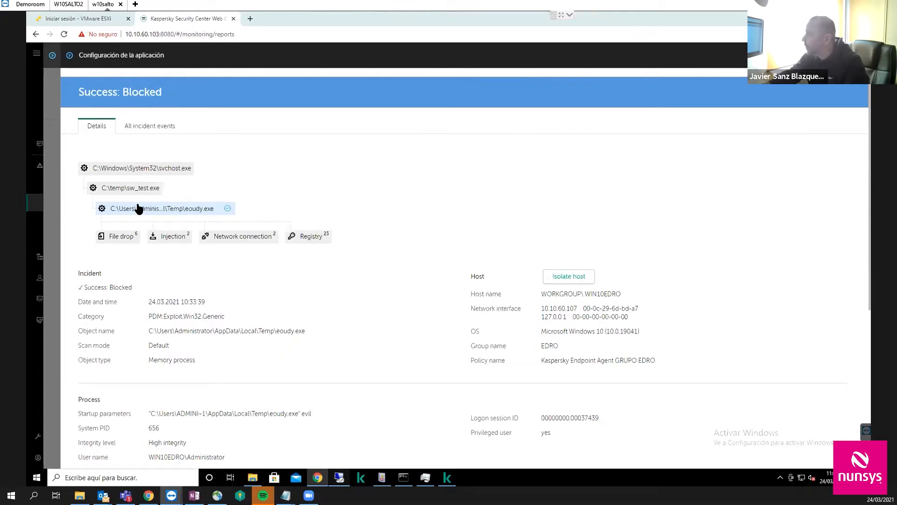
View the sw_test.exe process details, and create an OR-condition IoC from the first four registry events with host isolation from the network
click(140, 189)
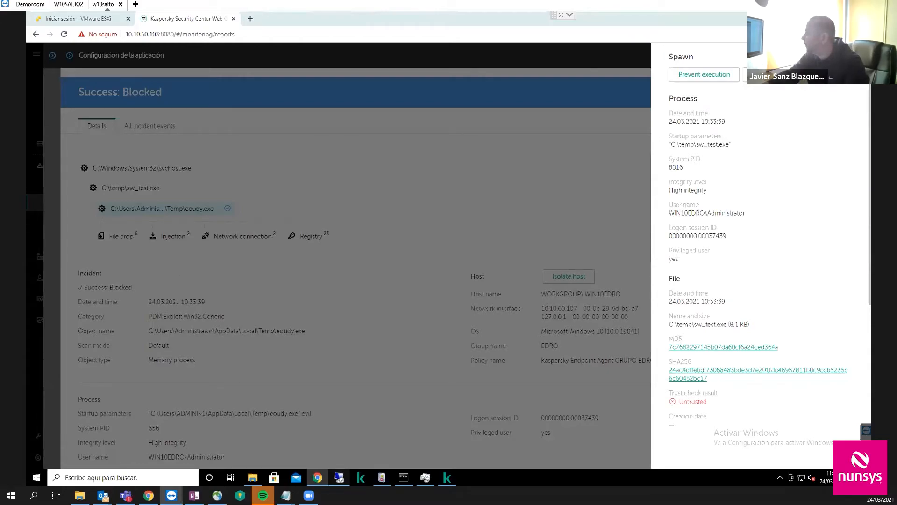
click(525, 157)
click(311, 236)
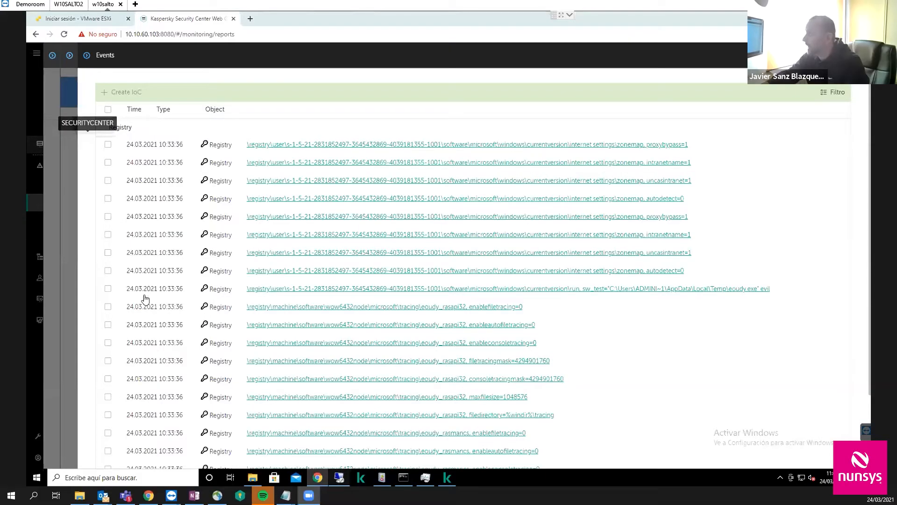
click(108, 144)
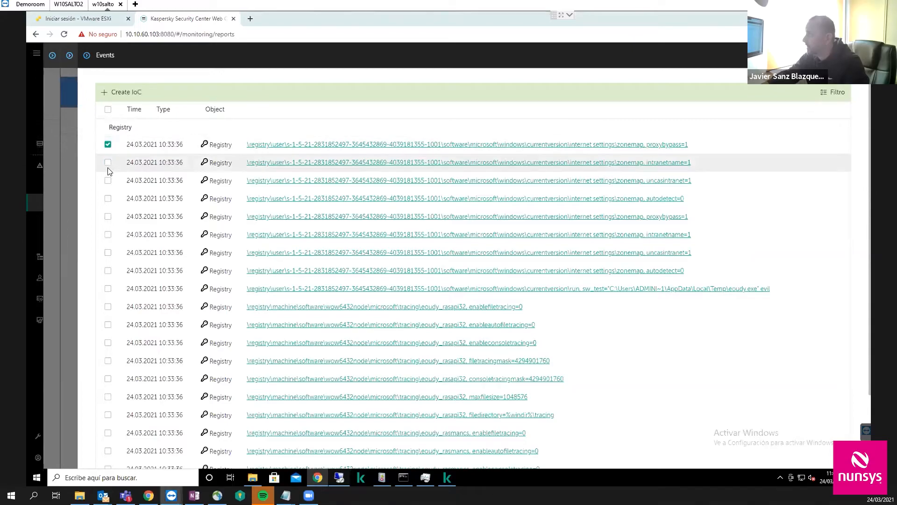
click(108, 162)
click(108, 181)
click(108, 198)
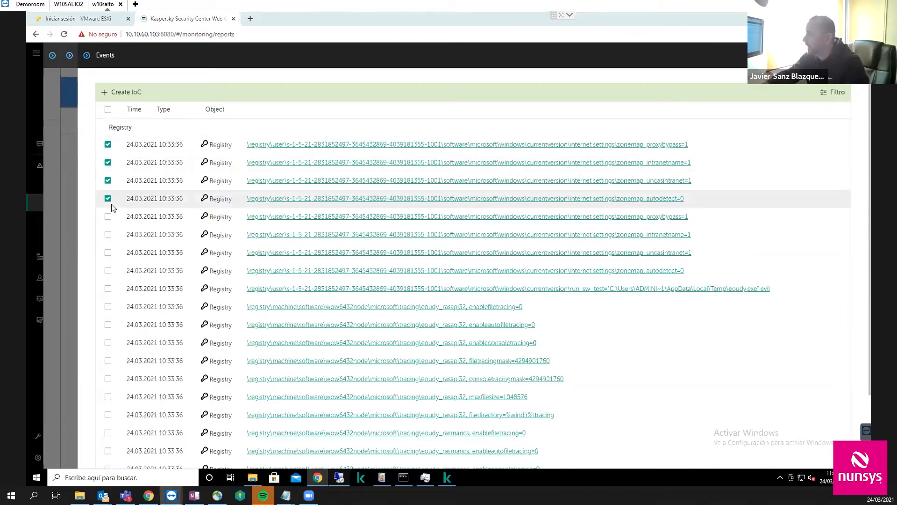
click(125, 96)
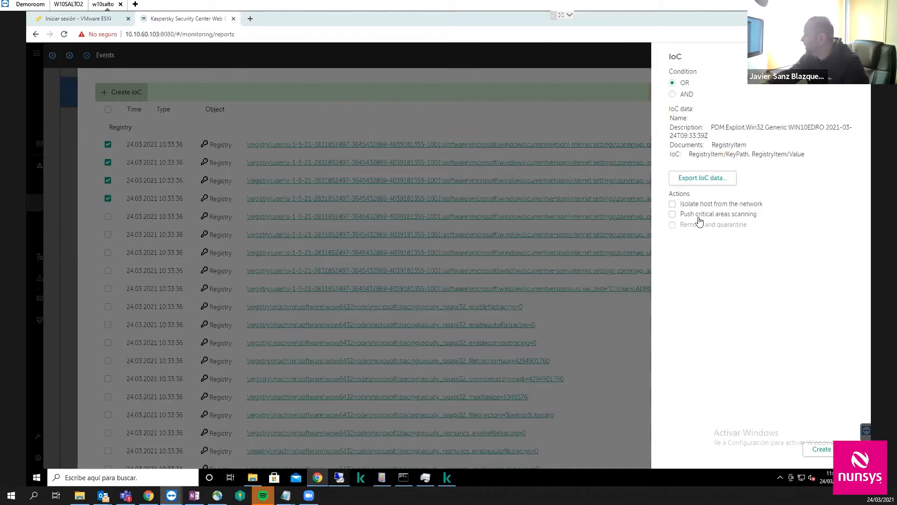
click(673, 204)
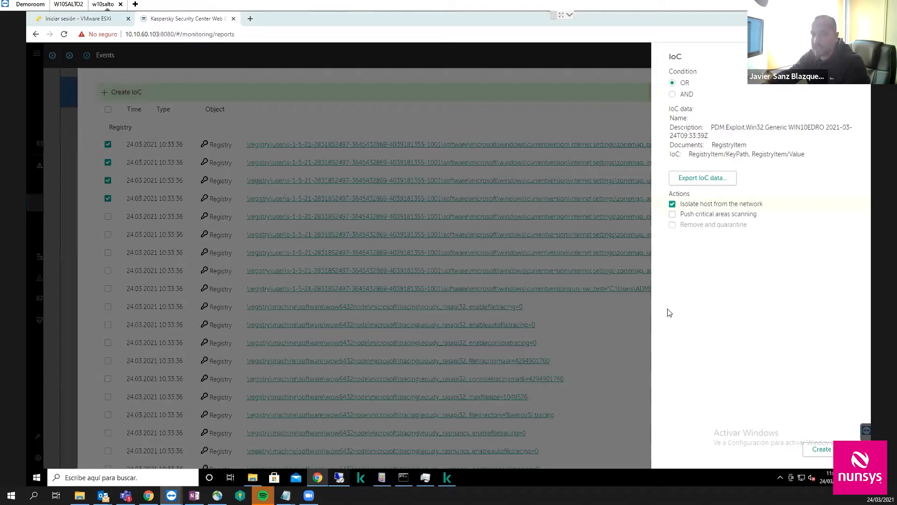
click(822, 448)
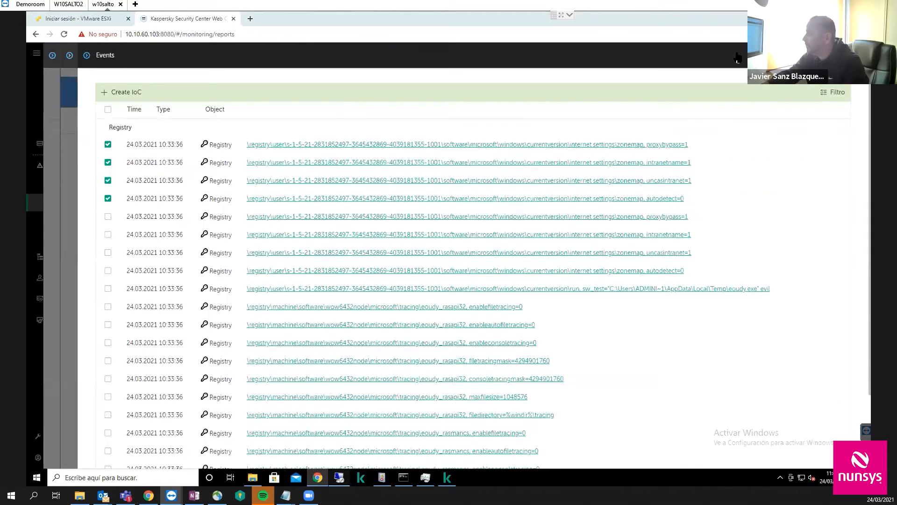